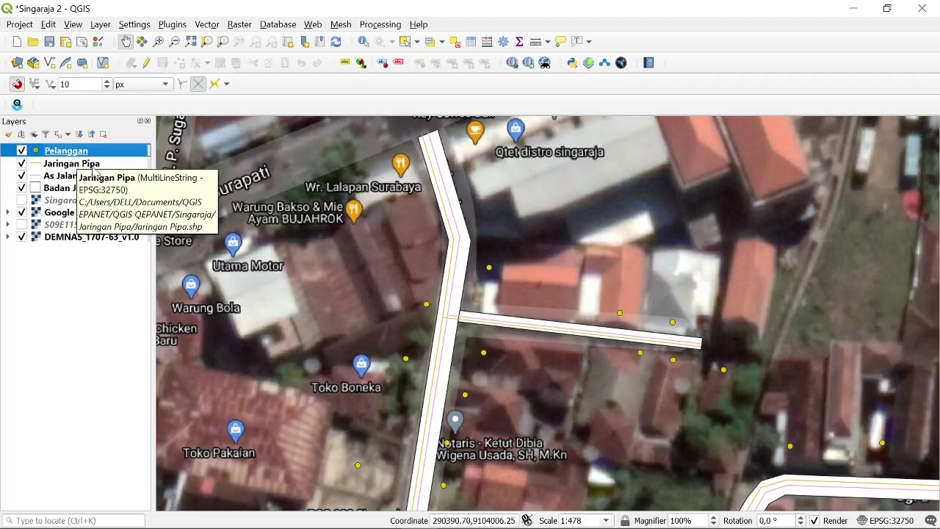
- Open the attribute table of the Pelanggan layer and sort its records by id in ascending order
{"action": "left_click", "coordinate": [471, 42]}
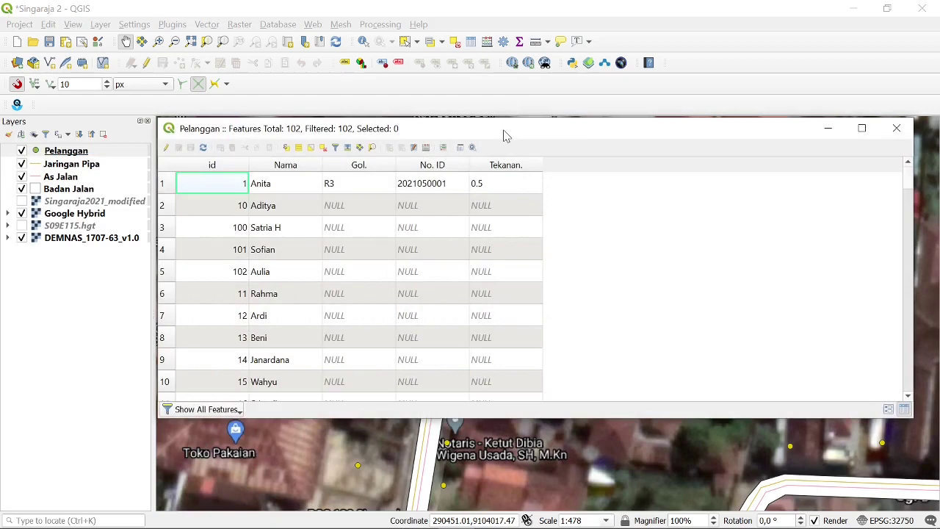
{"action": "left_click_drag", "start_coordinate": [503, 135], "coordinate": [512, 136]}
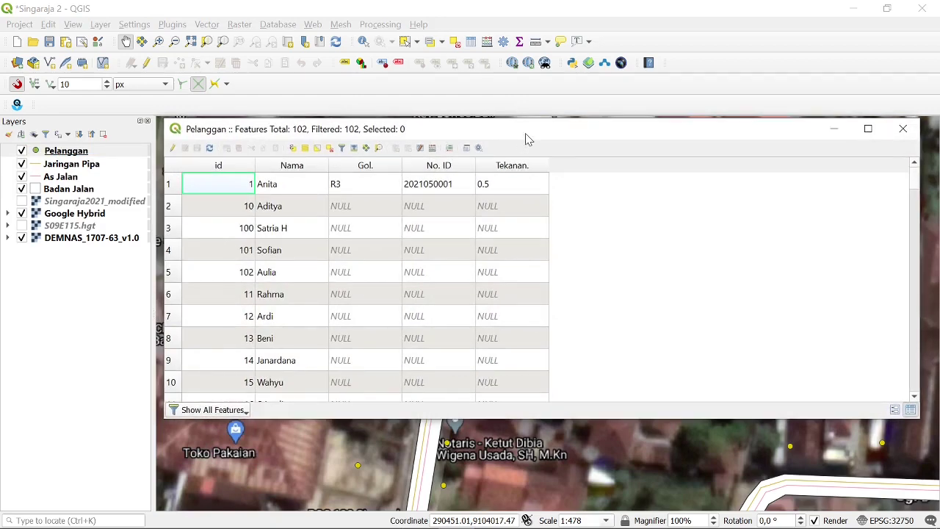
{"action": "left_click", "coordinate": [236, 167]}
{"action": "left_click", "coordinate": [239, 167]}
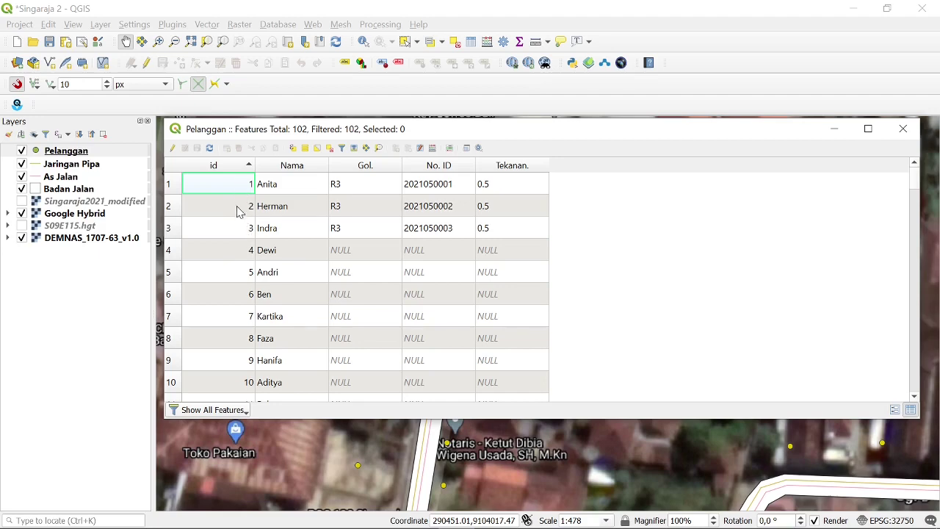
- Enable editing on the Pelanggan table and add a Text (string) field named "Foto Pel." with a length of 100
{"action": "left_click", "coordinate": [174, 149]}
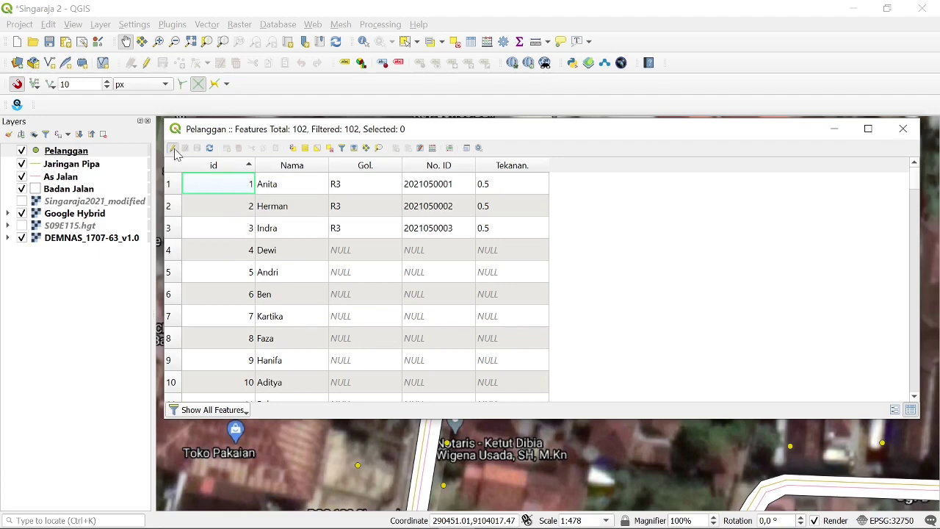
{"action": "left_click", "coordinate": [396, 148]}
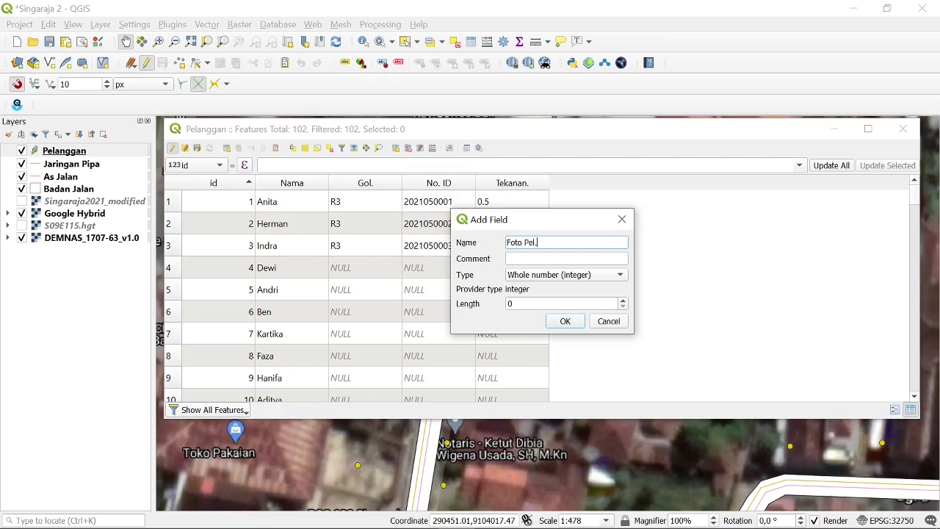
{"action": "left_click", "coordinate": [556, 276]}
{"action": "left_click", "coordinate": [558, 317]}
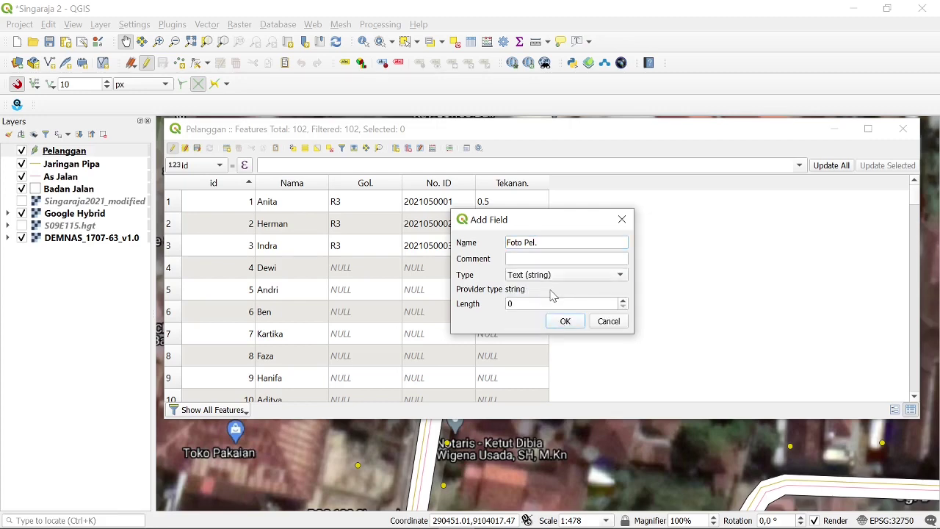
{"action": "left_click", "coordinate": [514, 303]}
{"action": "type", "text": "100"}
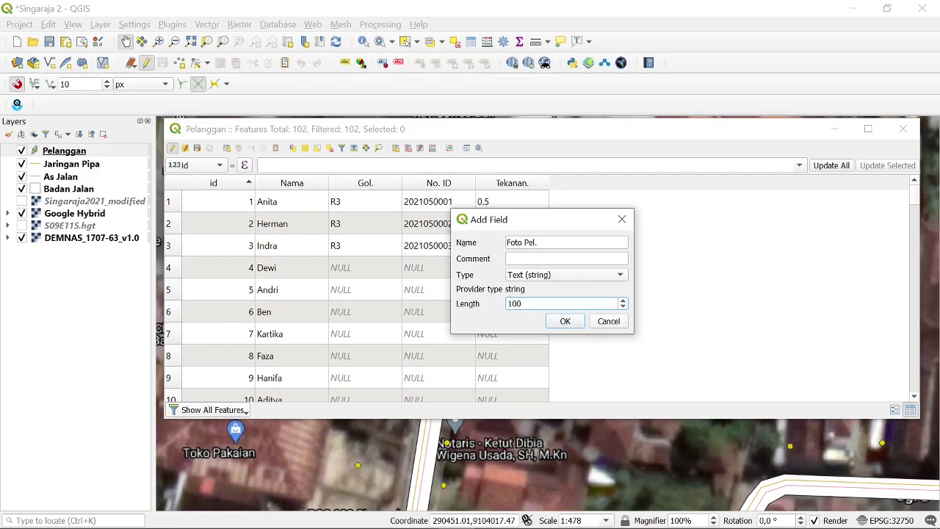
{"action": "left_click", "coordinate": [565, 320]}
- Widen the Foto Pel. column, save the layer edits and close the attribute table
{"action": "left_click_drag", "start_coordinate": [622, 182], "coordinate": [697, 185]}
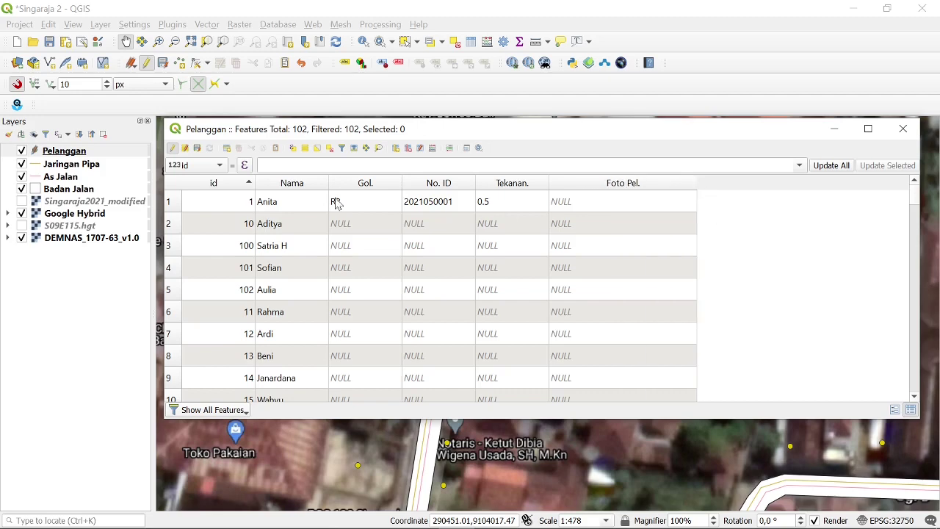
{"action": "left_click", "coordinate": [196, 148]}
{"action": "left_click_drag", "start_coordinate": [697, 181], "coordinate": [733, 177]}
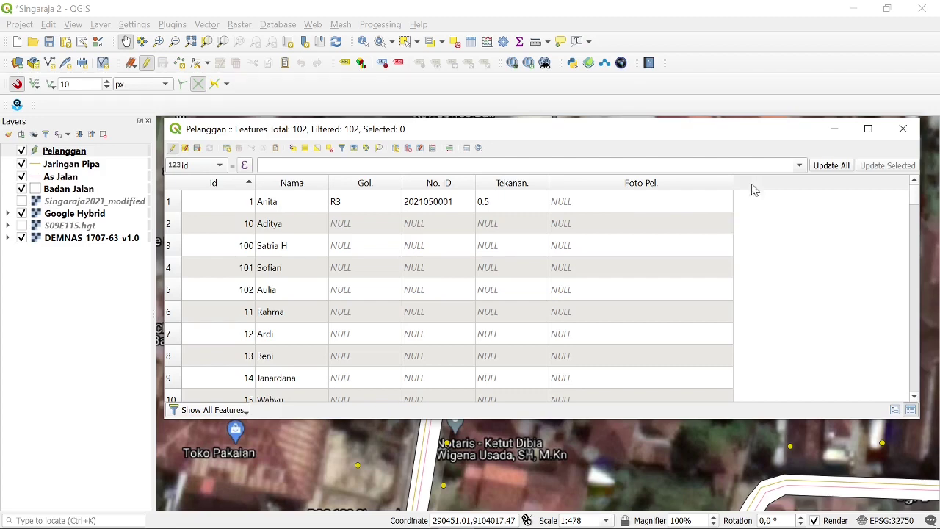
{"action": "left_click", "coordinate": [901, 130]}
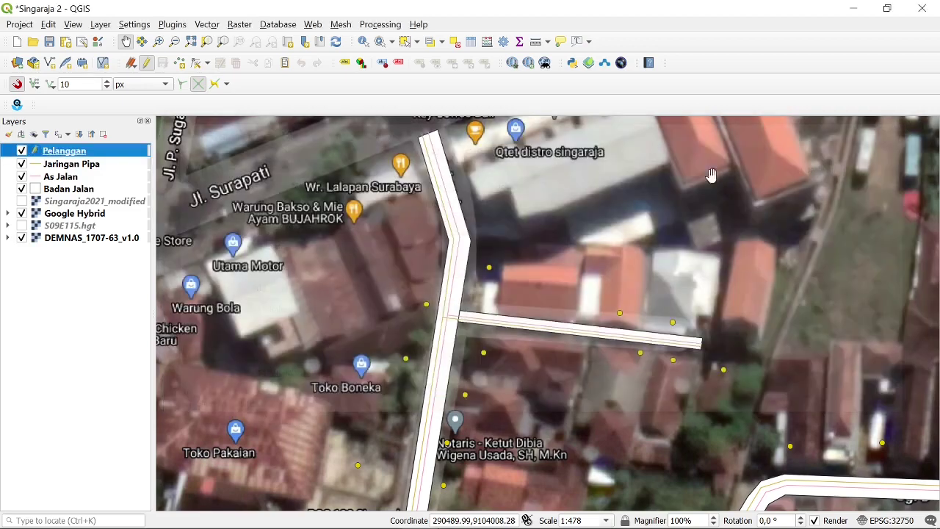
- Switch to File Explorer and examine the person images 1, 2, 3 and house images 1R, 2R, 3R in the Singaraja project's Foto folder
{"action": "left_click", "coordinate": [162, 514]}
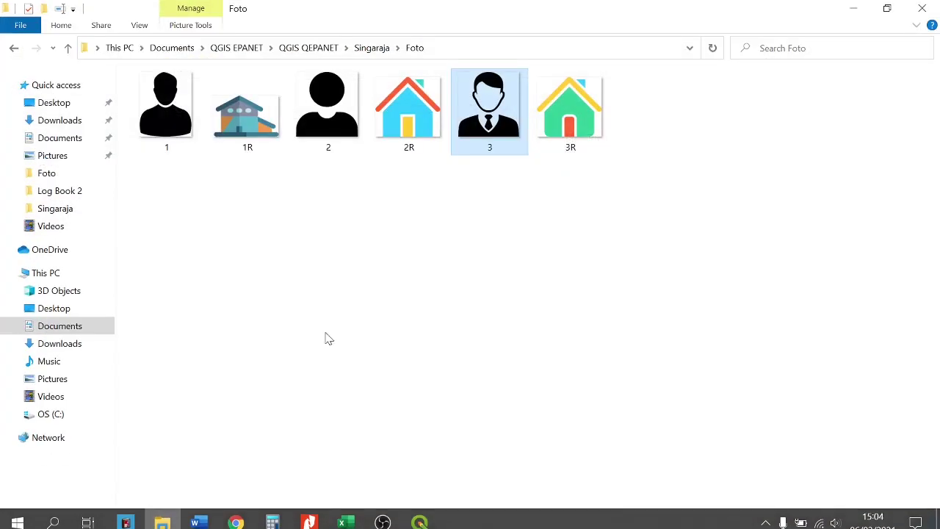
{"action": "left_click", "coordinate": [12, 50]}
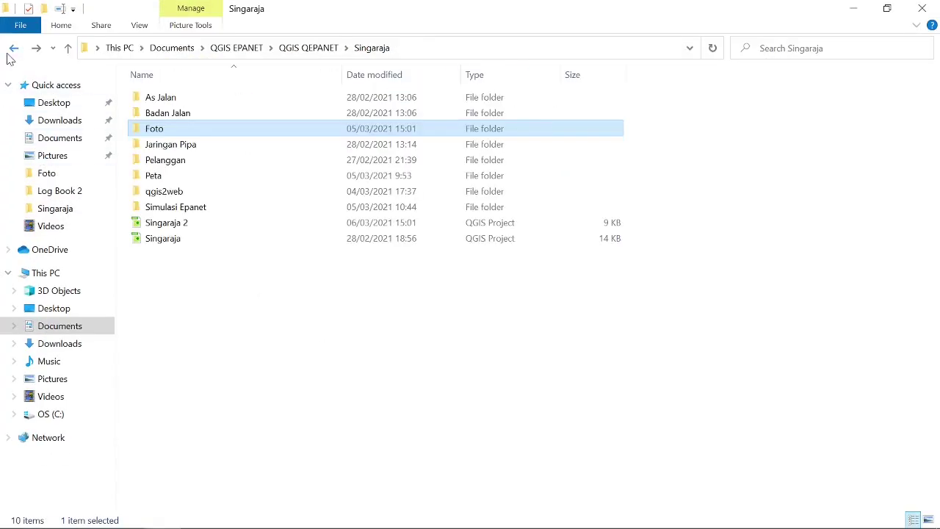
{"action": "double_click", "coordinate": [154, 129]}
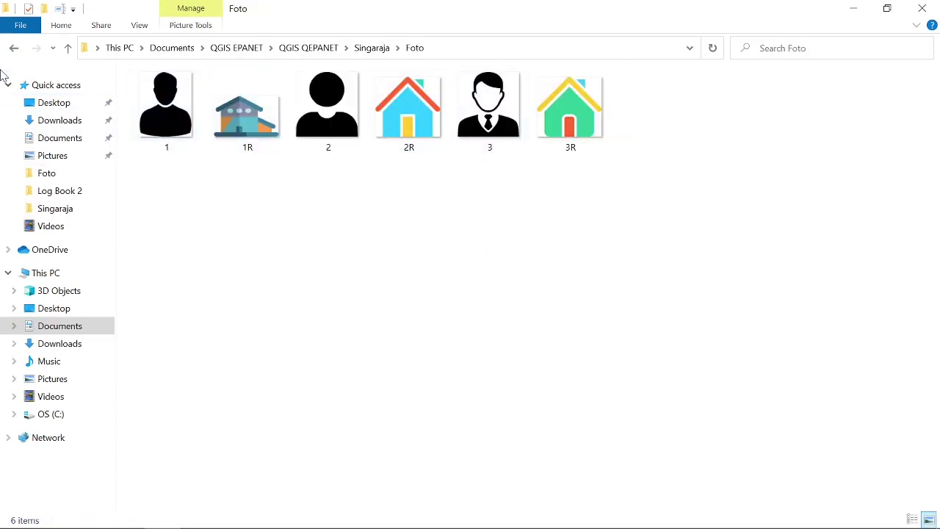
{"action": "left_click", "coordinate": [14, 48]}
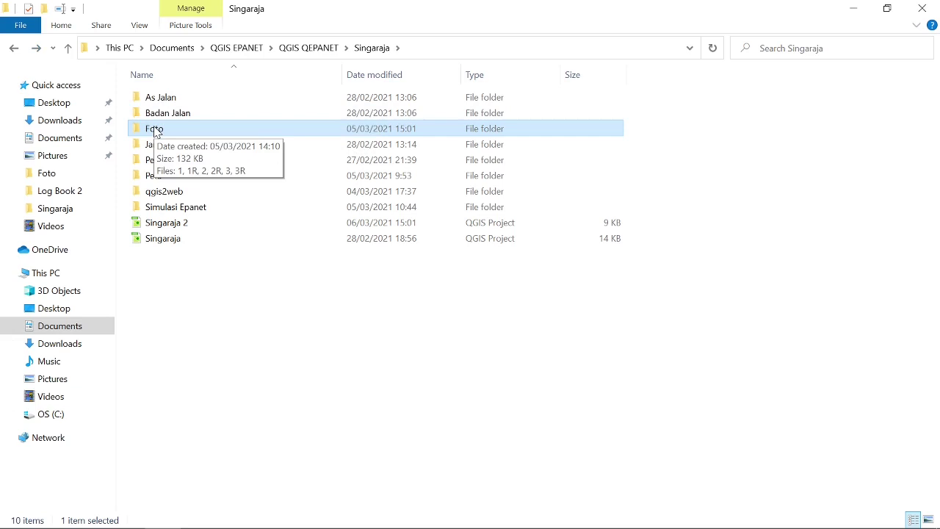
{"action": "left_click", "coordinate": [160, 266]}
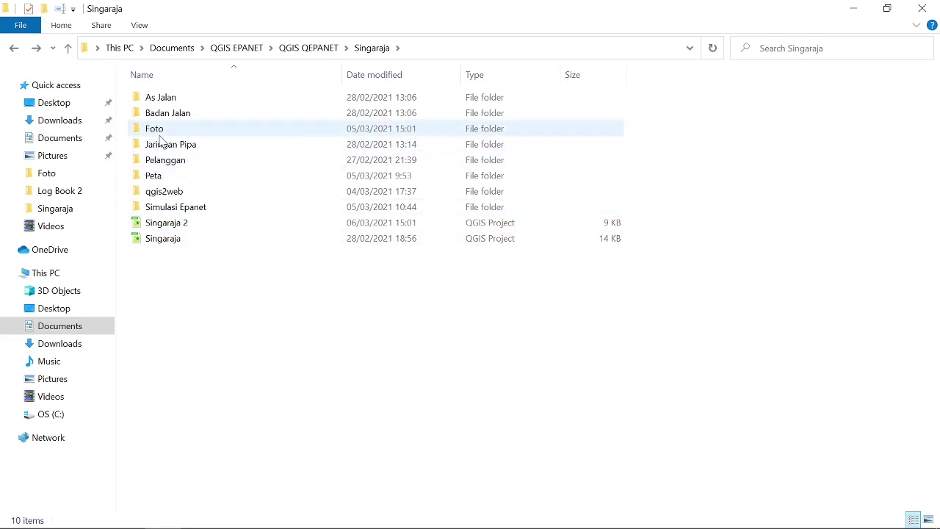
{"action": "double_click", "coordinate": [160, 136]}
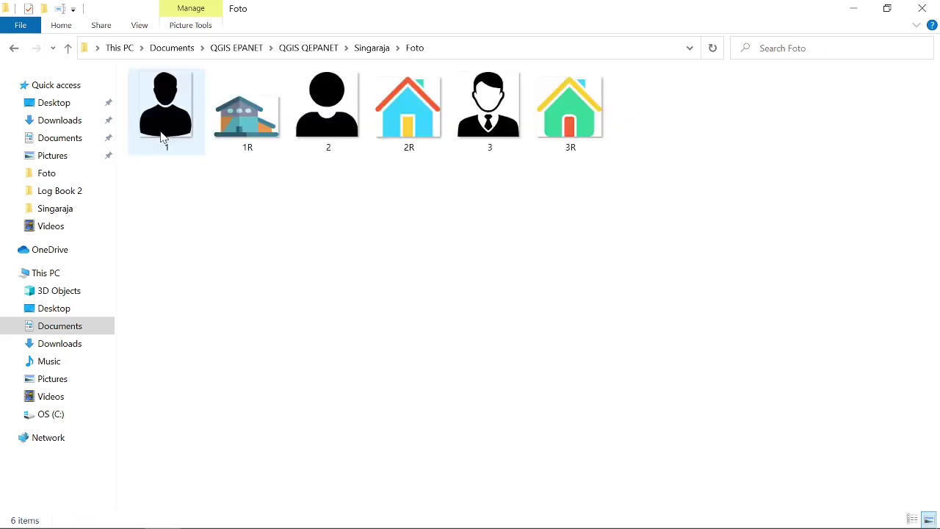
{"action": "left_click", "coordinate": [162, 137]}
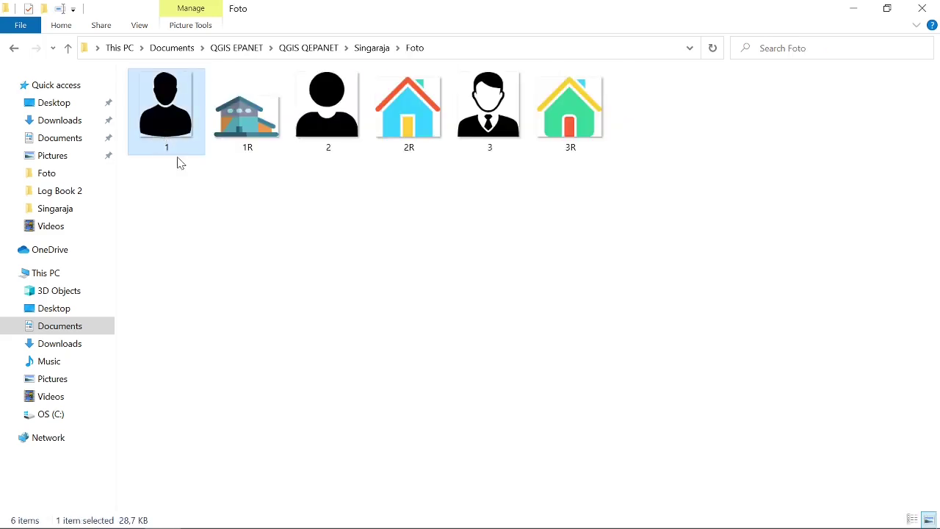
{"action": "left_click", "coordinate": [338, 139]}
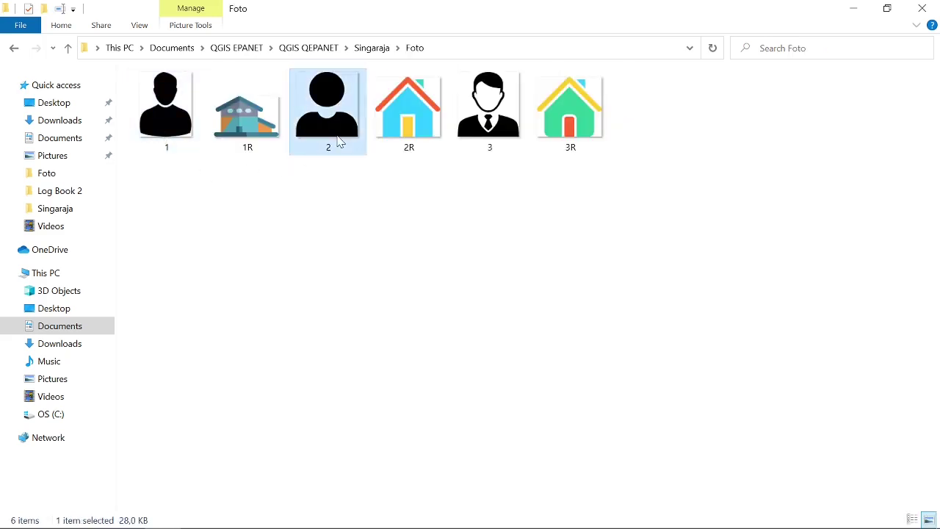
{"action": "left_click", "coordinate": [479, 145]}
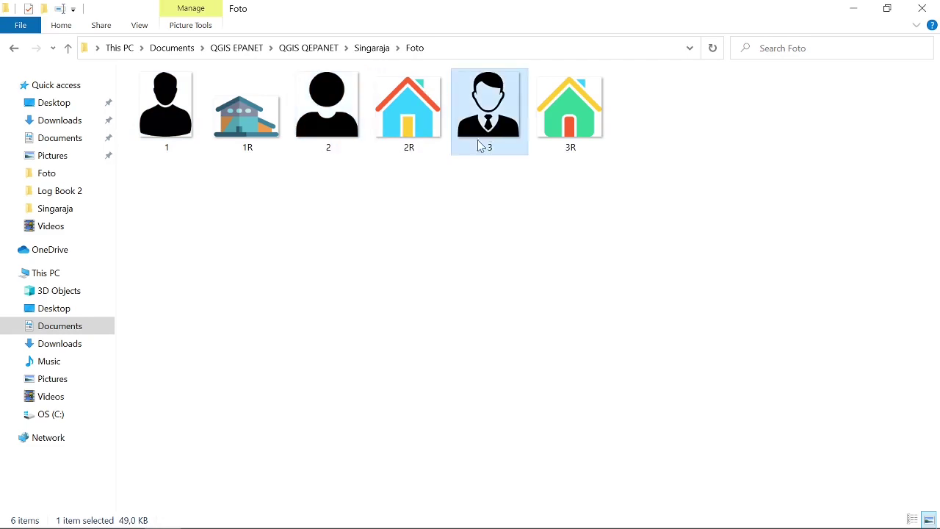
{"action": "left_click", "coordinate": [247, 116]}
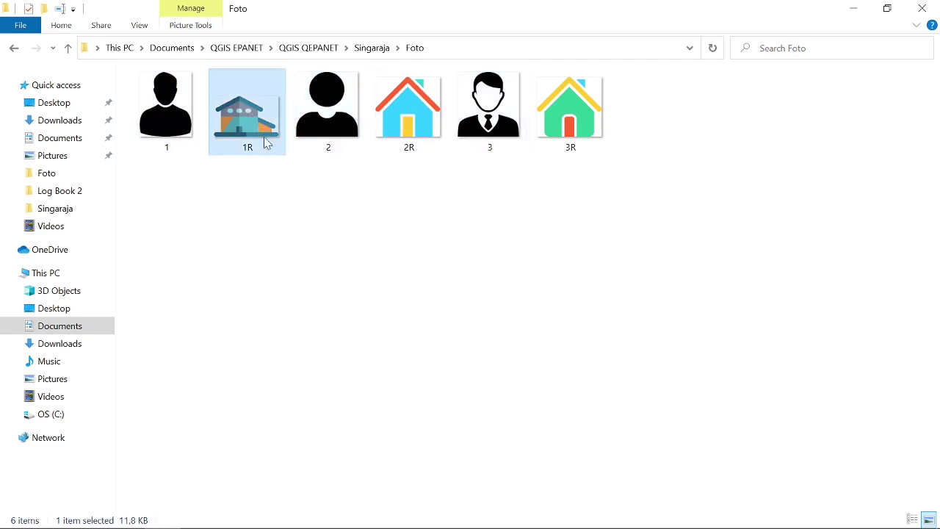
{"action": "left_click", "coordinate": [428, 125]}
{"action": "left_click", "coordinate": [570, 121]}
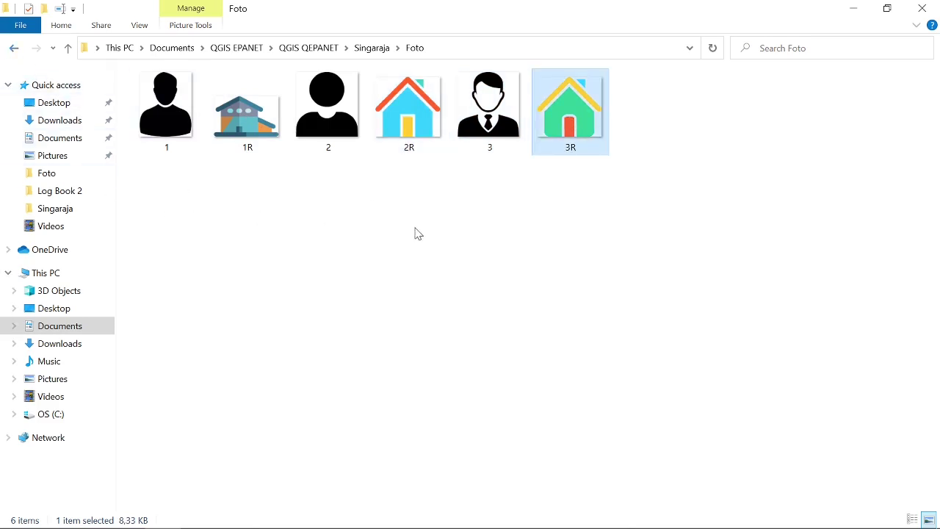
{"action": "left_click", "coordinate": [852, 8]}
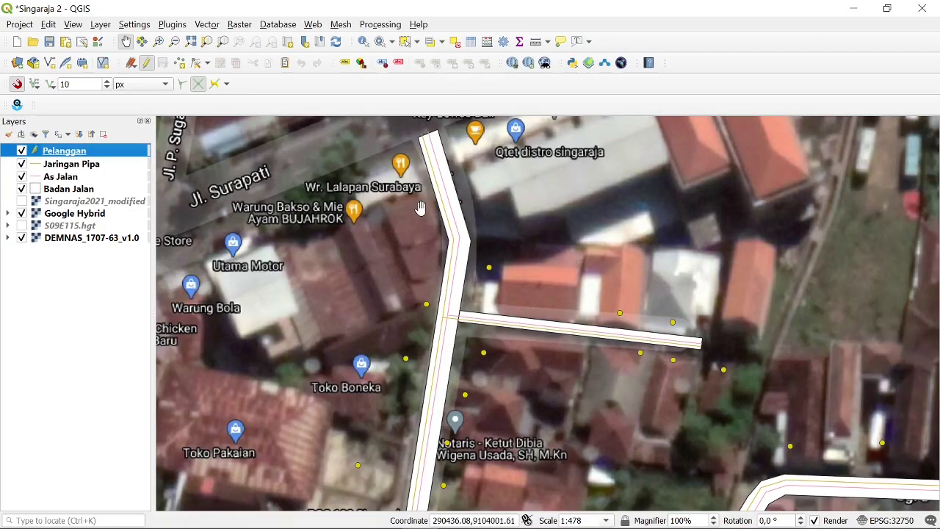
- In the Pelanggan layer's Attributes Form properties, set the widget type of the Foto Pel. field to Attachment
{"action": "right_click", "coordinate": [94, 156]}
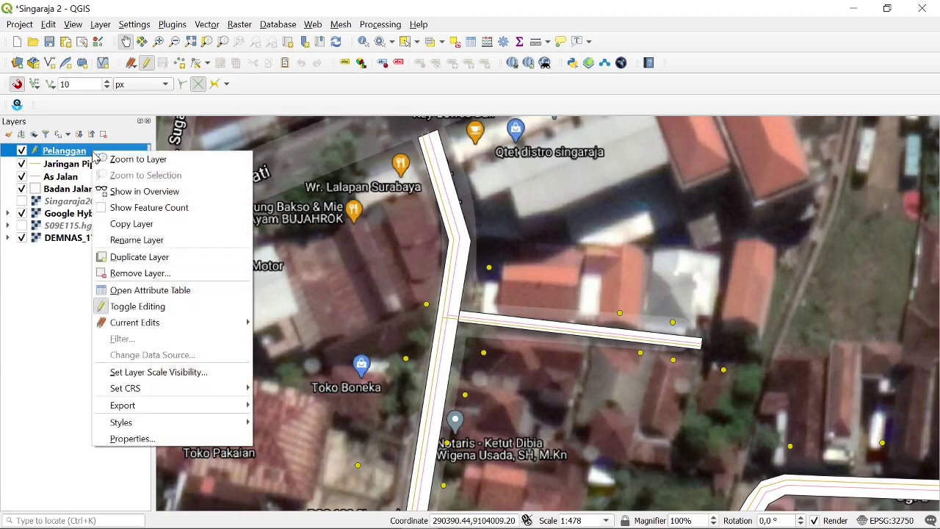
{"action": "left_click", "coordinate": [162, 439]}
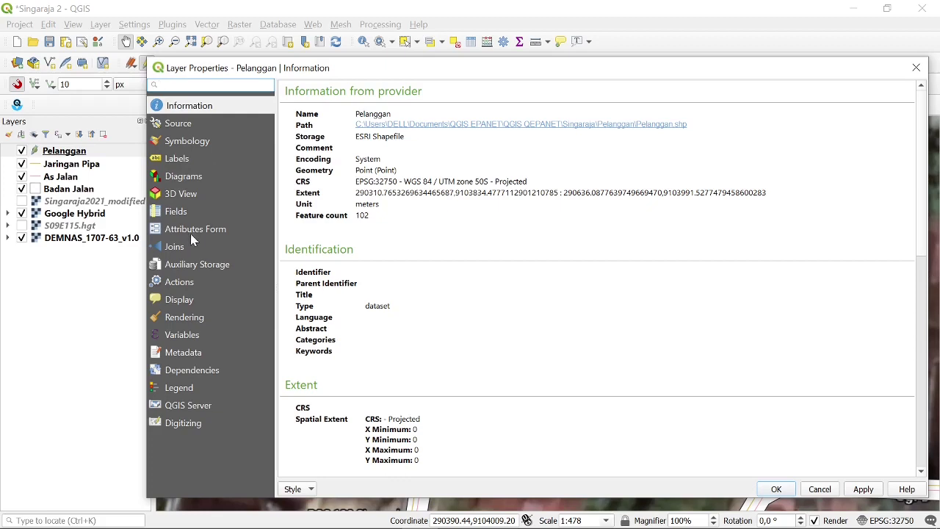
{"action": "left_click", "coordinate": [194, 228]}
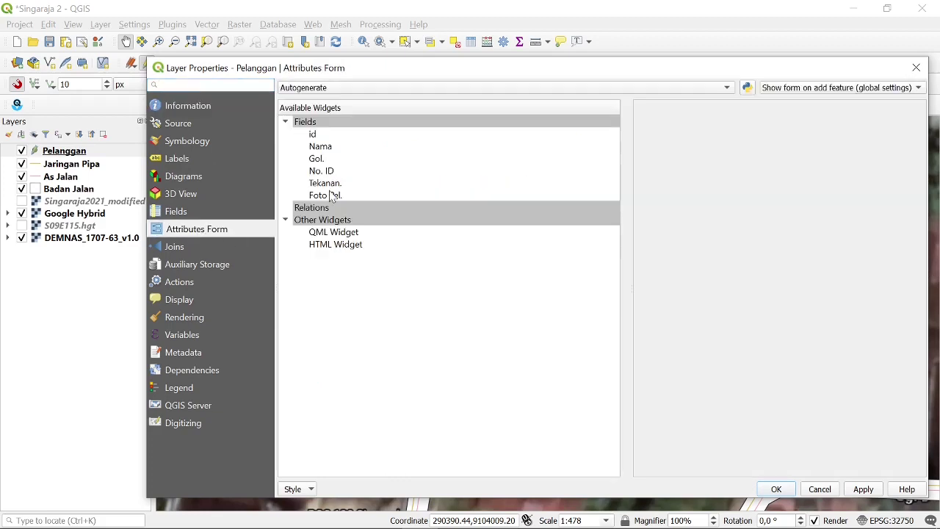
{"action": "left_click", "coordinate": [343, 135]}
{"action": "left_click", "coordinate": [342, 147]}
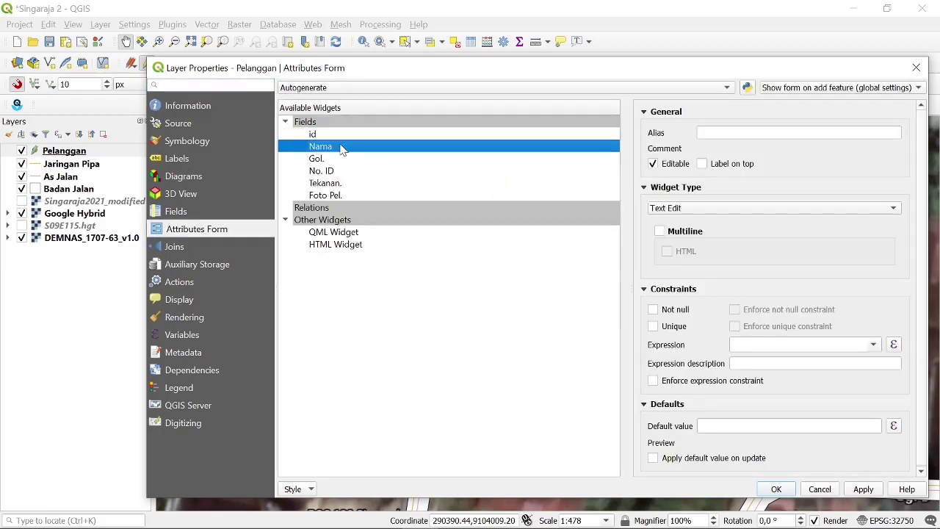
{"action": "left_click", "coordinate": [342, 158]}
{"action": "left_click", "coordinate": [342, 171]}
{"action": "left_click", "coordinate": [342, 184]}
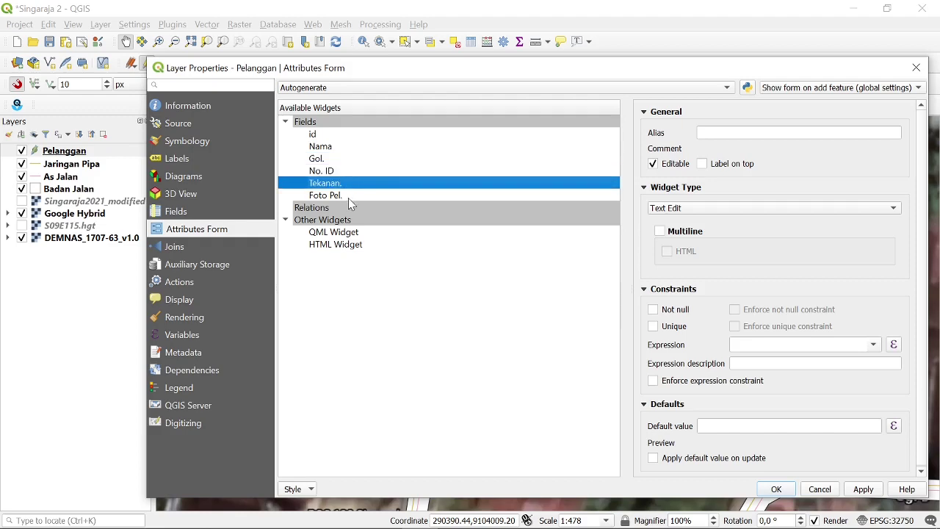
{"action": "left_click", "coordinate": [346, 195]}
{"action": "left_click_drag", "start_coordinate": [429, 74], "coordinate": [440, 88]}
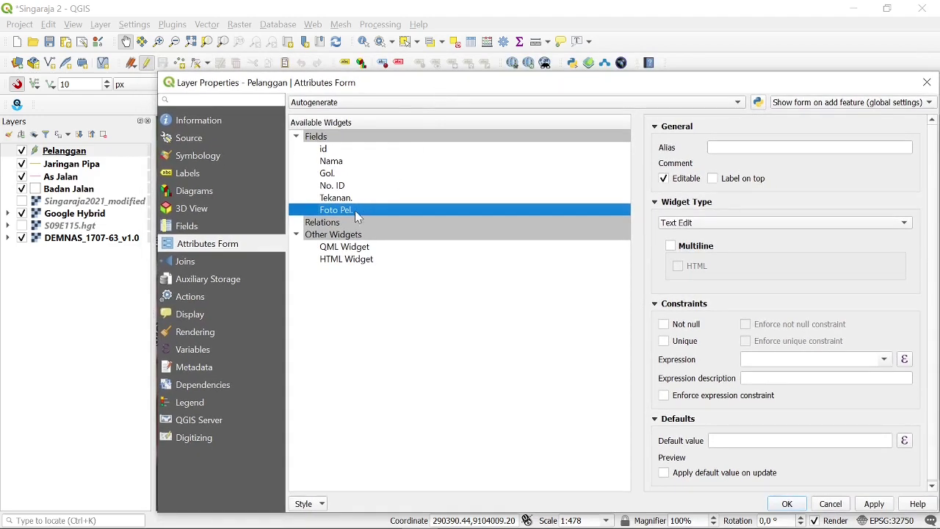
{"action": "left_click", "coordinate": [677, 224]}
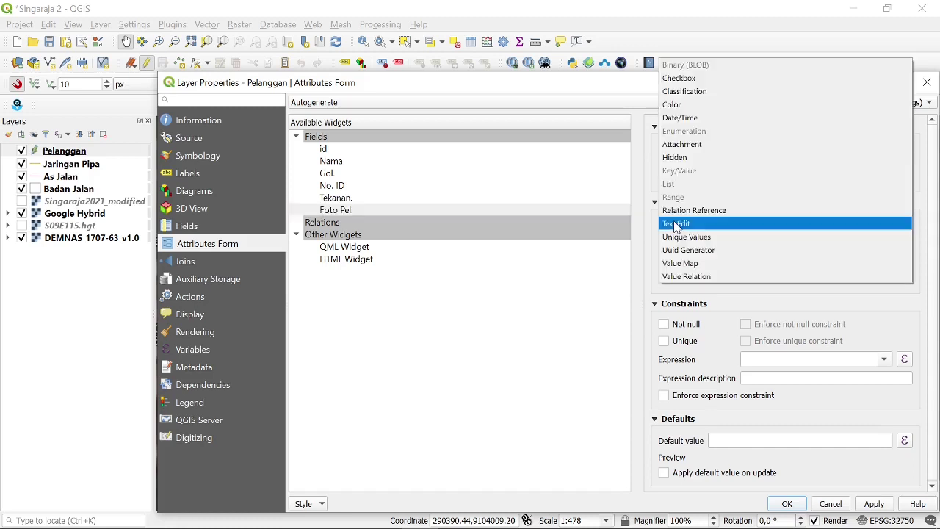
{"action": "left_click", "coordinate": [690, 145]}
- Set the attachment's default path to the Singaraja/Foto folder and enable relative paths, relative to the project path
{"action": "left_click", "coordinate": [908, 278]}
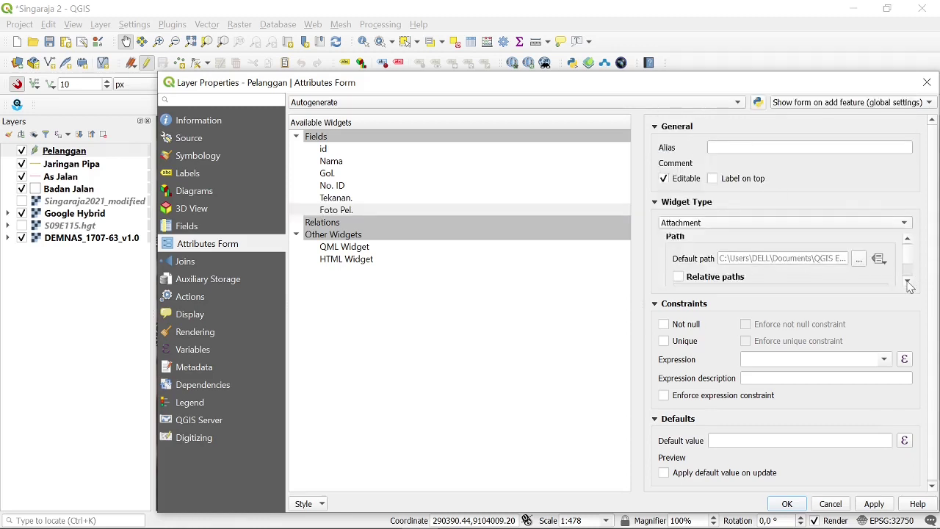
{"action": "left_click", "coordinate": [858, 250]}
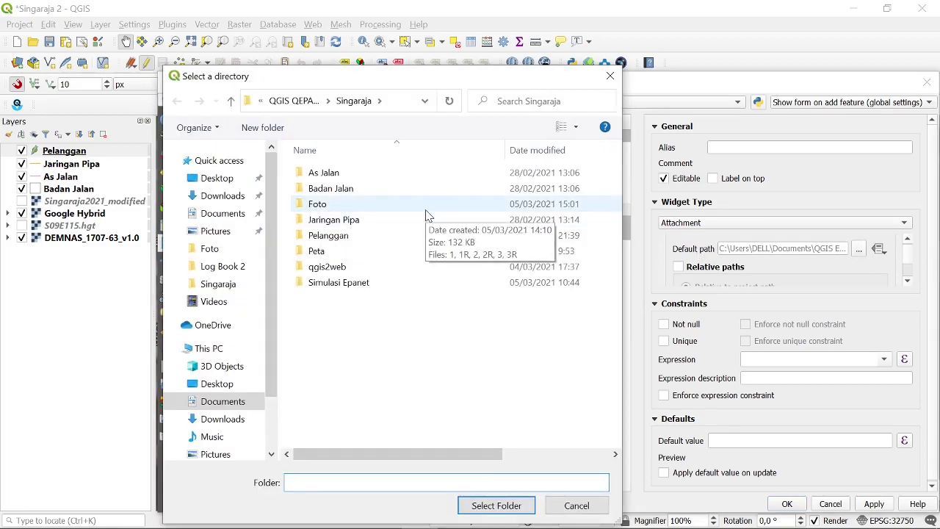
{"action": "left_click", "coordinate": [425, 209]}
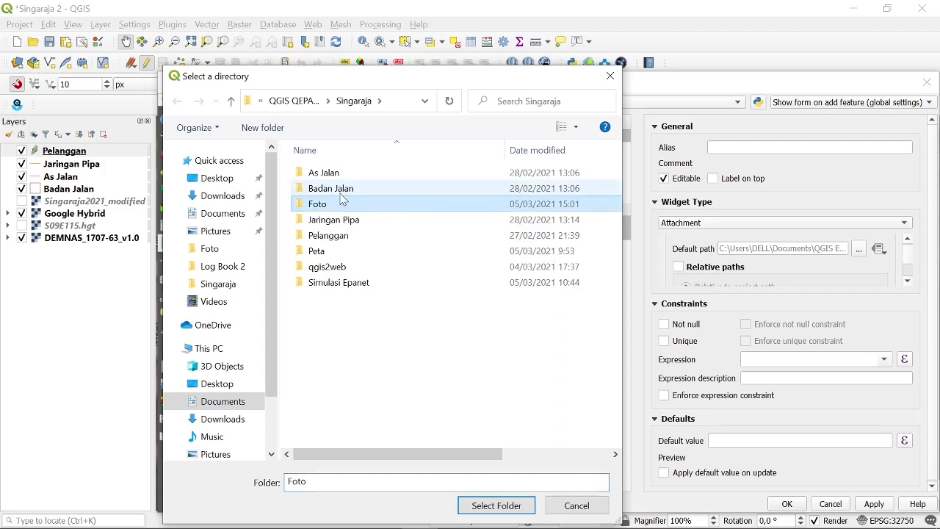
{"action": "left_click", "coordinate": [496, 505]}
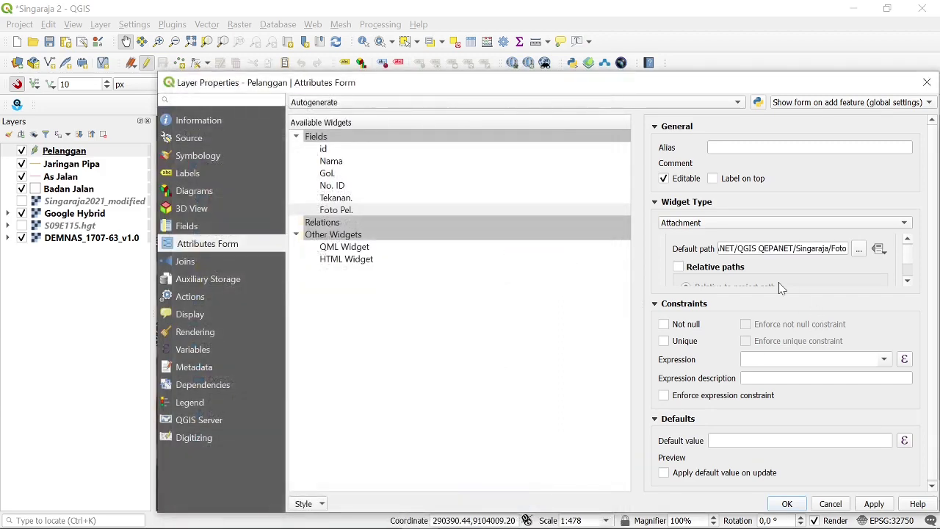
{"action": "left_click", "coordinate": [909, 281]}
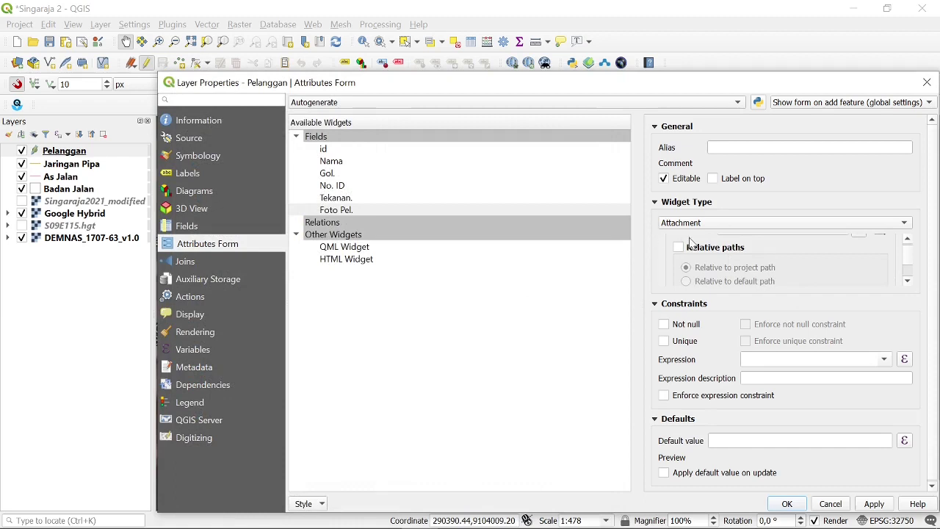
{"action": "left_click", "coordinate": [677, 247]}
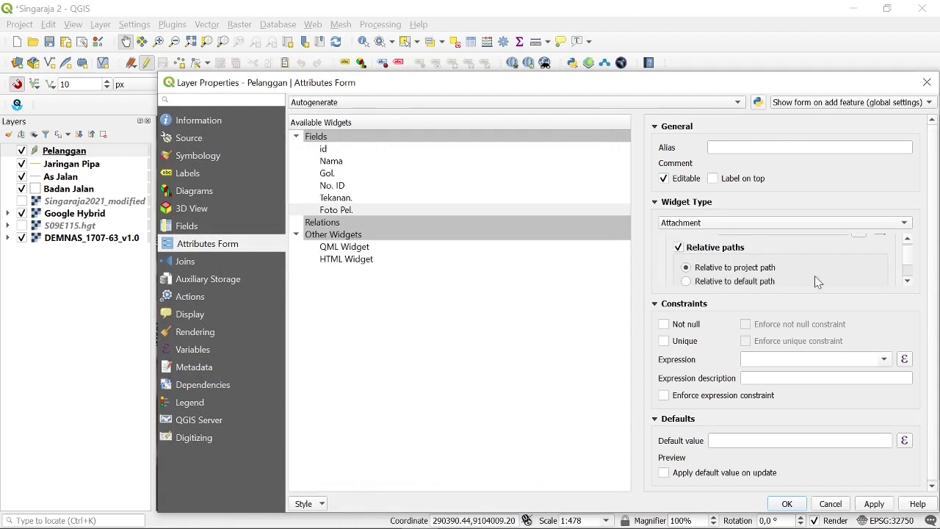
- Enable the use of a read-only hyperlink for the document path in the Foto Pel. attachment widget
{"action": "left_click", "coordinate": [908, 281]}
{"action": "left_click", "coordinate": [908, 282]}
{"action": "left_click", "coordinate": [908, 282]}
{"action": "left_click", "coordinate": [908, 282]}
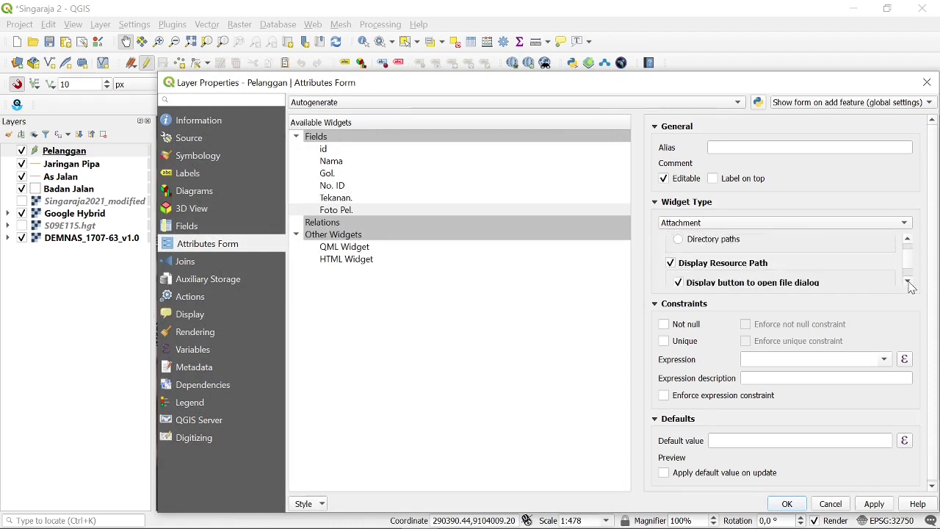
{"action": "left_click", "coordinate": [909, 282]}
{"action": "left_click", "coordinate": [908, 282]}
{"action": "left_click", "coordinate": [908, 282]}
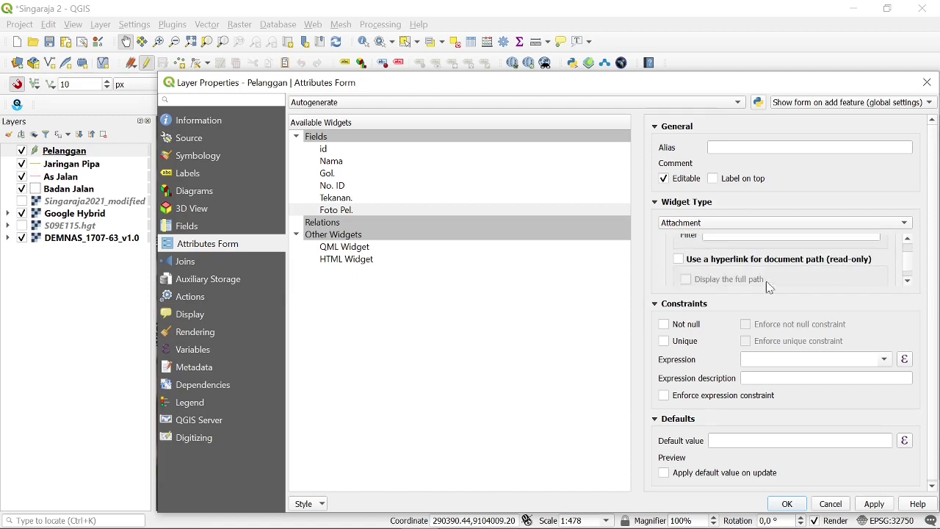
{"action": "left_click", "coordinate": [678, 259]}
- Set the integrated document viewer type of the Foto Pel. attachment to Image
{"action": "left_click", "coordinate": [908, 281]}
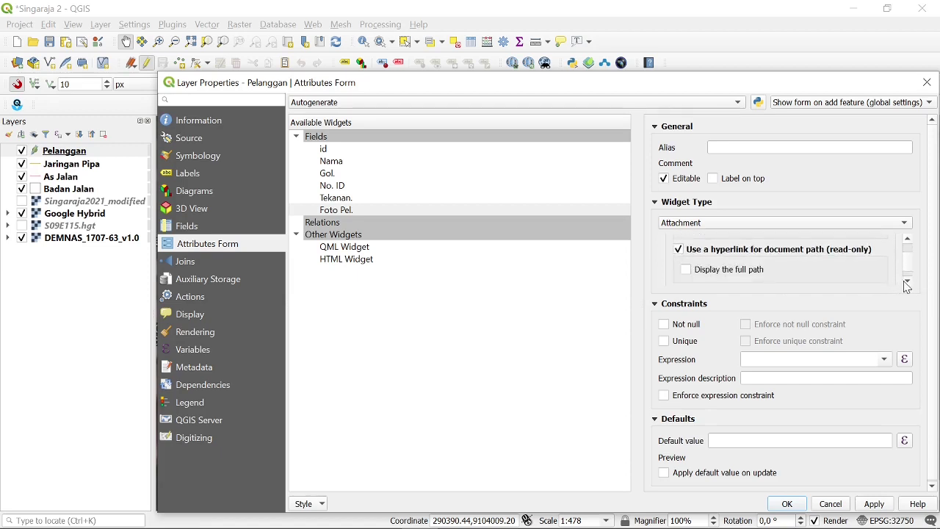
{"action": "left_click", "coordinate": [907, 281]}
{"action": "left_click", "coordinate": [908, 282]}
{"action": "left_click", "coordinate": [907, 282]}
{"action": "left_click", "coordinate": [908, 282]}
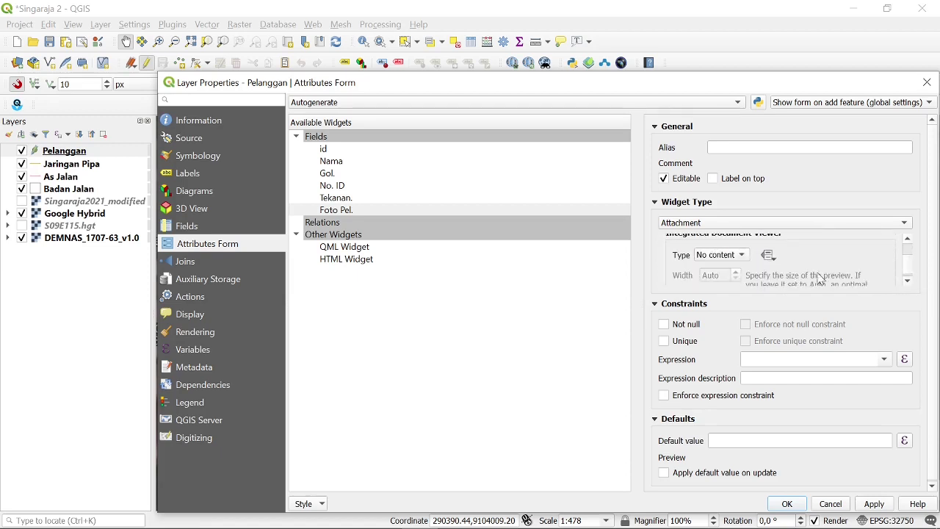
{"action": "left_click", "coordinate": [723, 255]}
{"action": "left_click", "coordinate": [723, 269]}
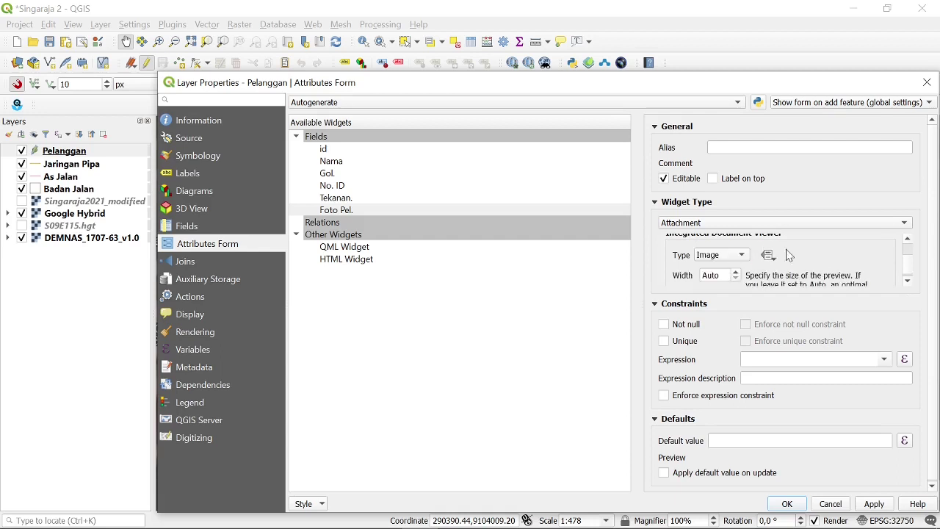
- Set the image preview width and height to 200 px each, then apply and accept the layer properties
{"action": "left_click", "coordinate": [907, 282]}
{"action": "left_click", "coordinate": [908, 281]}
{"action": "left_click", "coordinate": [907, 281]}
{"action": "left_click", "coordinate": [712, 247]}
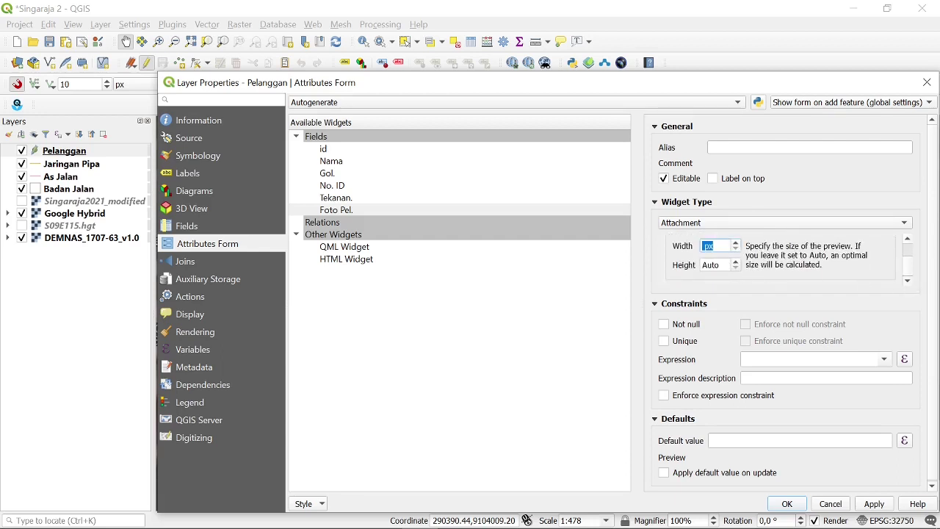
{"action": "left_click", "coordinate": [704, 246]}
{"action": "type", "text": "200"}
{"action": "key", "text": "Tab"}
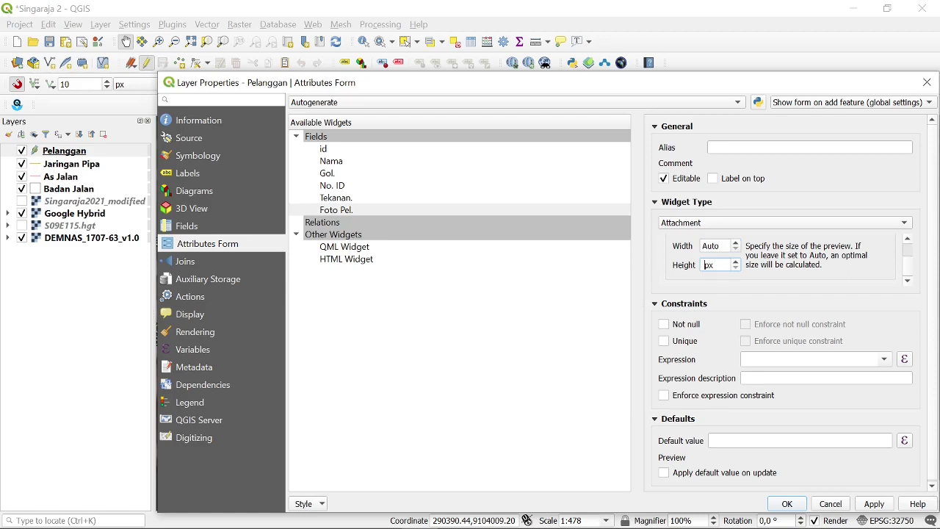
{"action": "type", "text": "200"}
{"action": "key", "text": "shift+Tab"}
{"action": "type", "text": "20"}
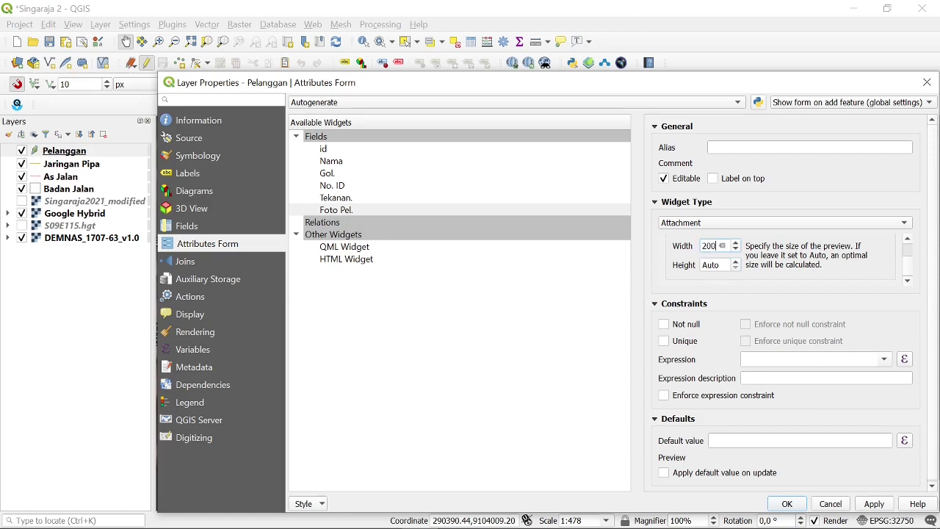
{"action": "type", "text": "200"}
{"action": "left_click", "coordinate": [908, 280]}
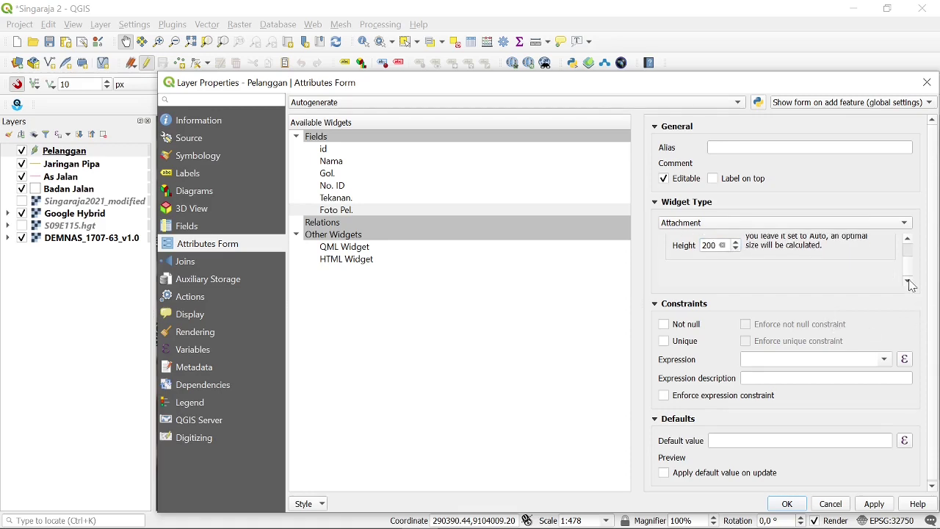
{"action": "left_click", "coordinate": [875, 504]}
{"action": "left_click", "coordinate": [788, 504]}
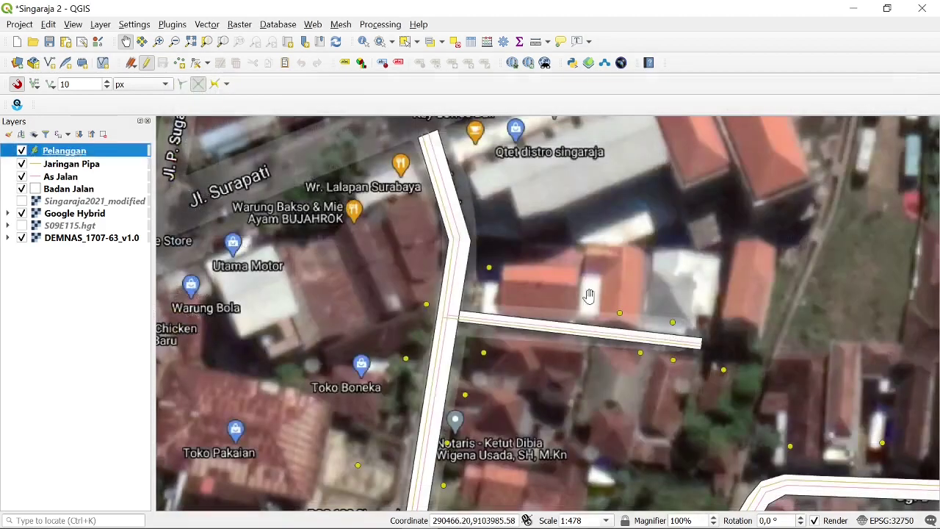
- Open the Pelanggan attribute table, widen the Foto Pel. column and sort the records by id in ascending order
{"action": "left_click", "coordinate": [472, 42]}
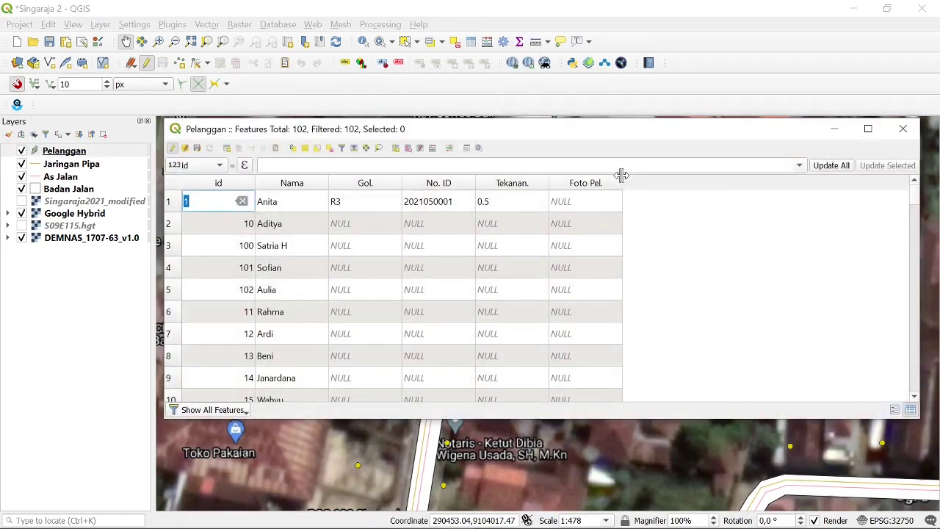
{"action": "left_click_drag", "start_coordinate": [623, 180], "coordinate": [828, 177]}
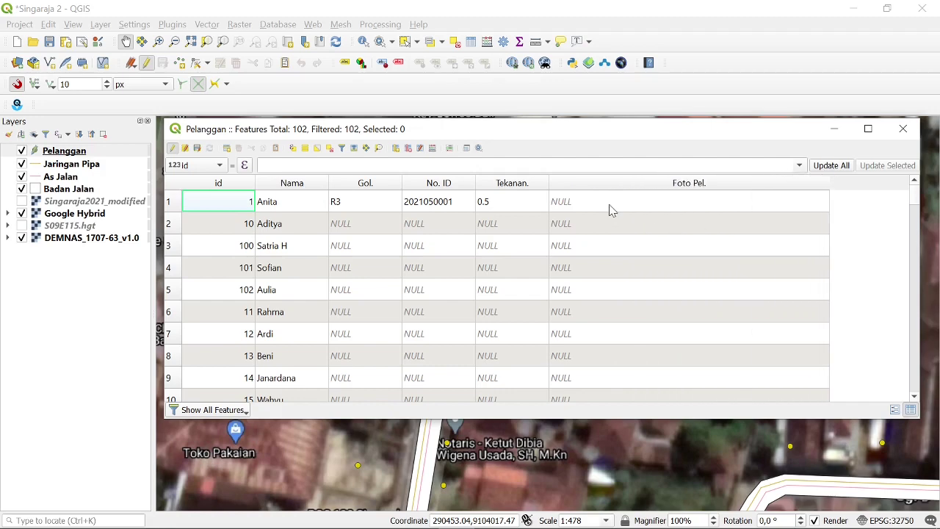
{"action": "left_click", "coordinate": [224, 185]}
{"action": "left_click", "coordinate": [224, 185]}
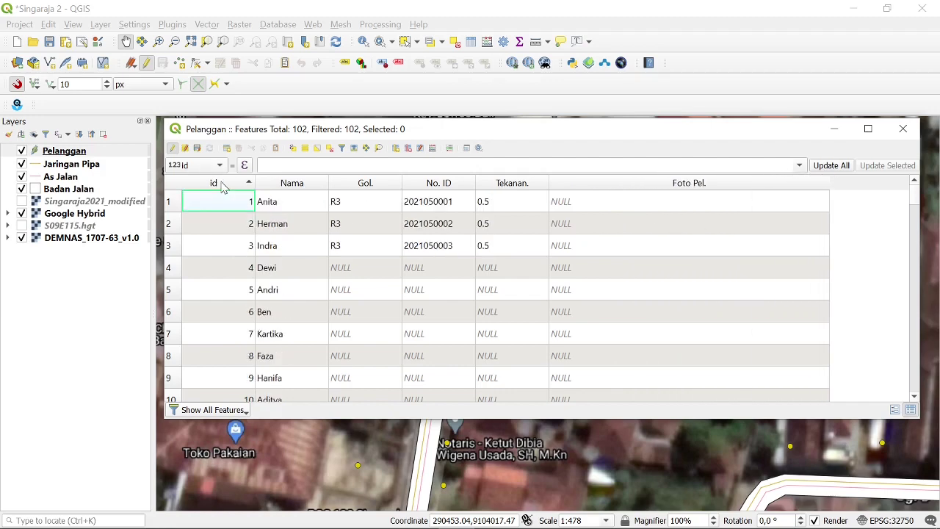
- Link image 1 from the Foto folder to the Foto Pel. cell of record id 1 and enlarge that row's height
{"action": "double_click", "coordinate": [598, 210]}
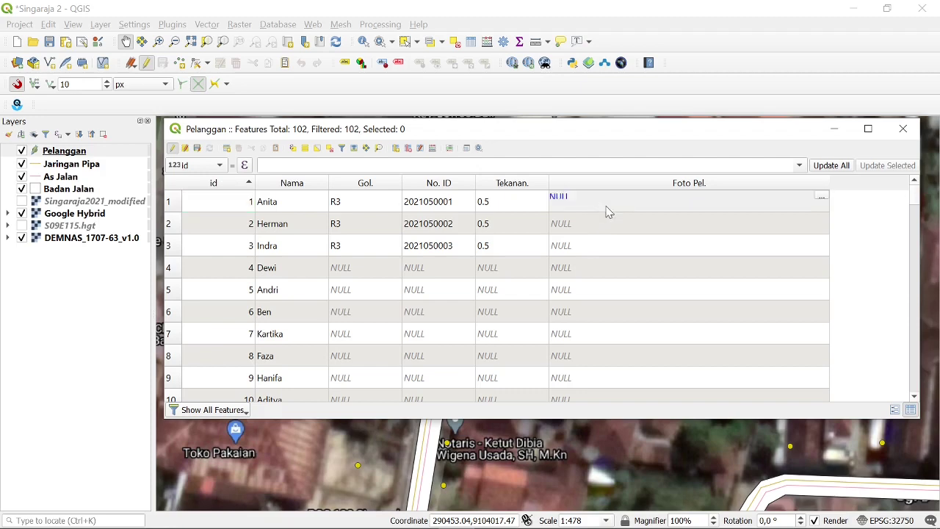
{"action": "left_click", "coordinate": [822, 197]}
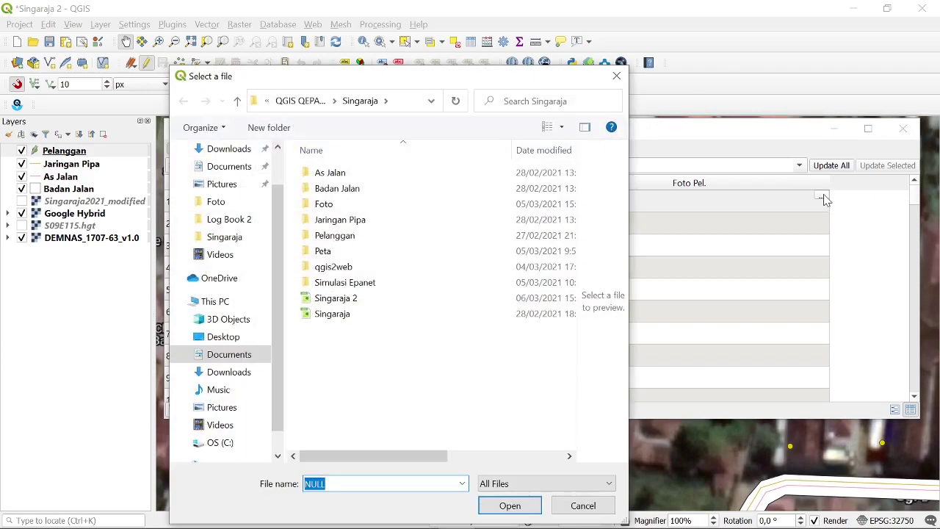
{"action": "double_click", "coordinate": [461, 209]}
{"action": "left_click", "coordinate": [335, 184]}
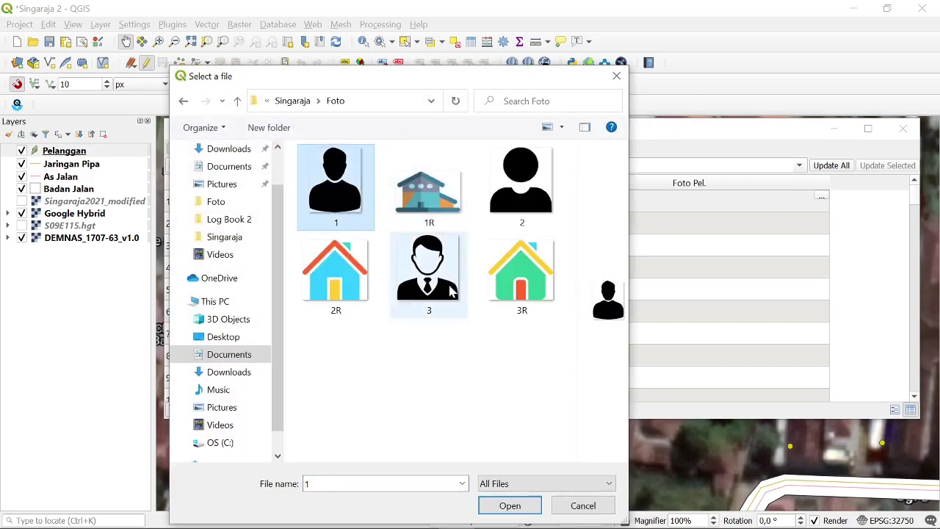
{"action": "left_click", "coordinate": [511, 507]}
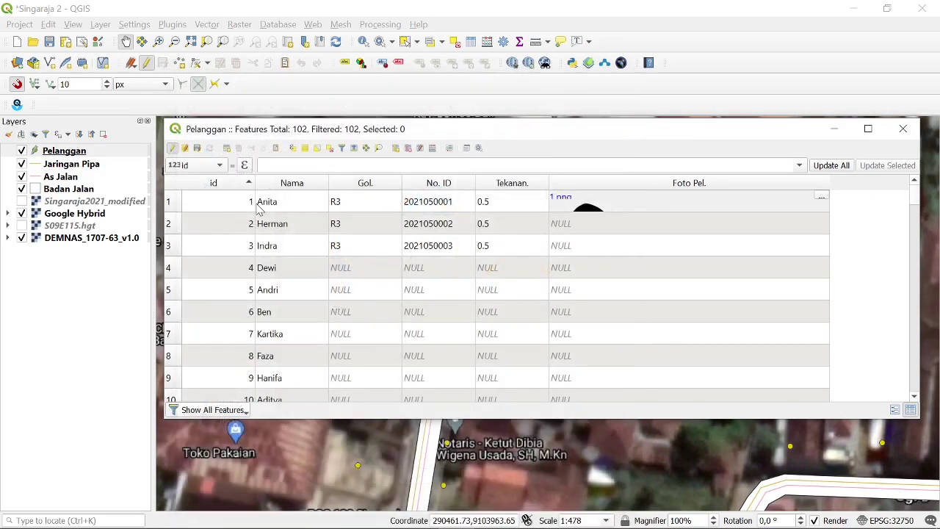
{"action": "left_click_drag", "start_coordinate": [180, 212], "coordinate": [178, 246]}
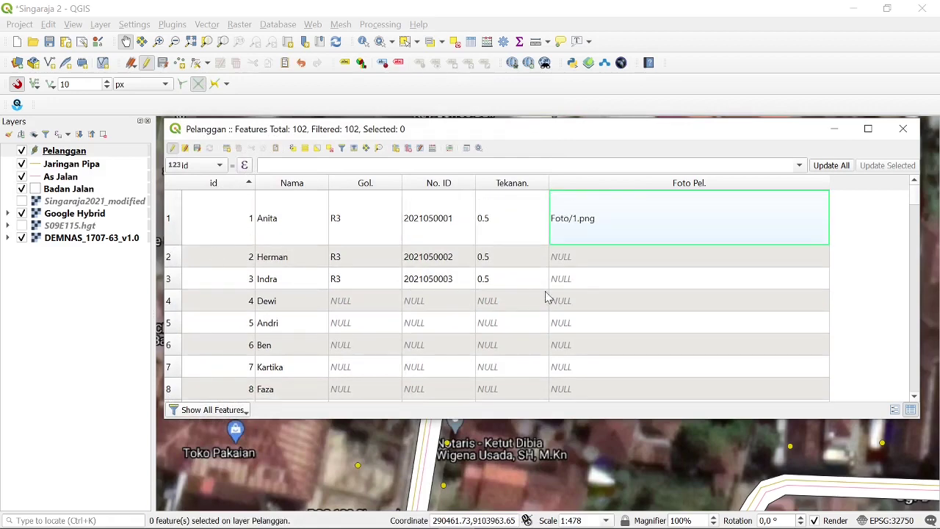
- Link image 2 from the Foto folder to the Foto Pel. cell of record id 2
{"action": "double_click", "coordinate": [575, 260]}
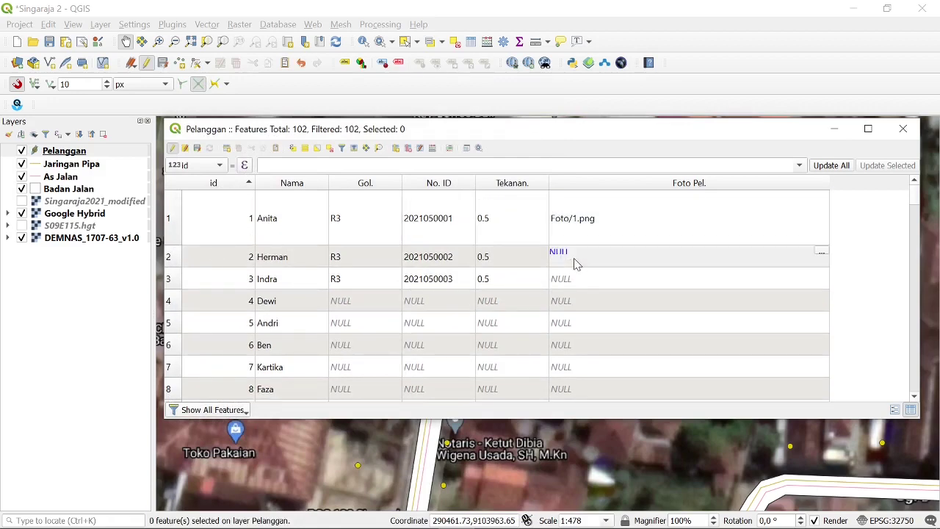
{"action": "left_click", "coordinate": [821, 254]}
{"action": "left_click", "coordinate": [423, 205]}
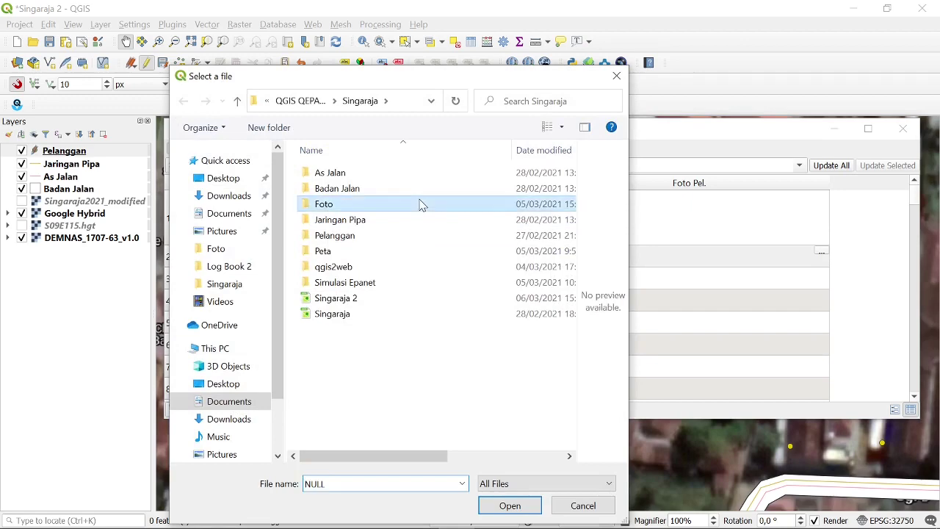
{"action": "double_click", "coordinate": [422, 205]}
{"action": "left_click", "coordinate": [521, 183]}
{"action": "left_click", "coordinate": [518, 505]}
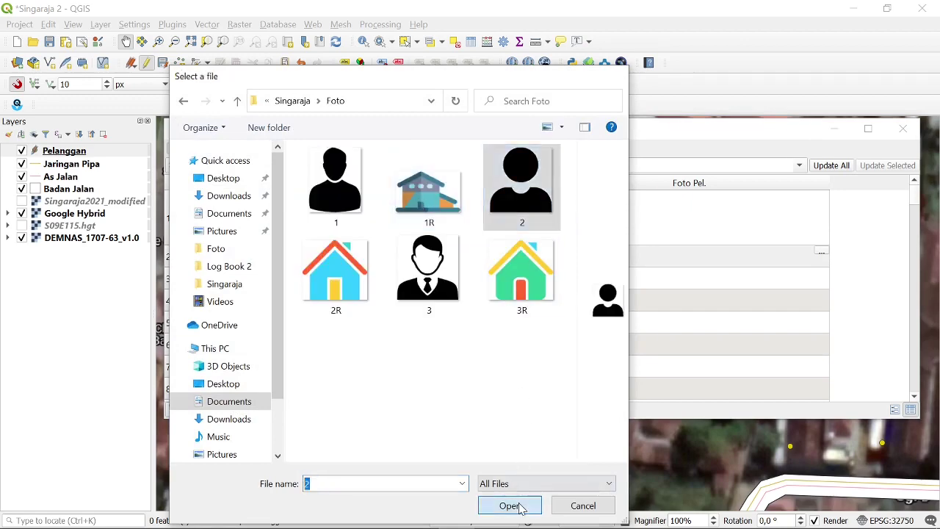
- Link image 3 from the Foto folder to the Foto Pel. cell of record id 3
{"action": "double_click", "coordinate": [656, 284]}
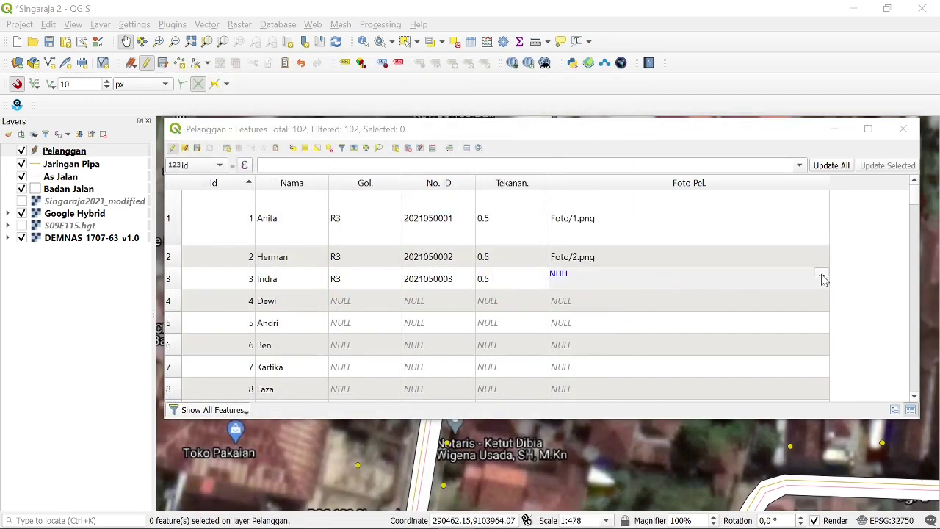
{"action": "left_click", "coordinate": [821, 277]}
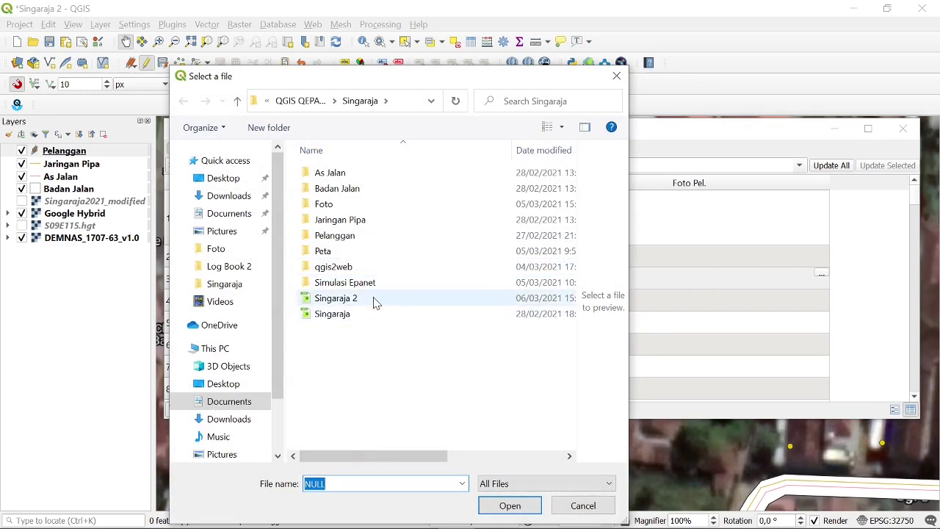
{"action": "double_click", "coordinate": [323, 204]}
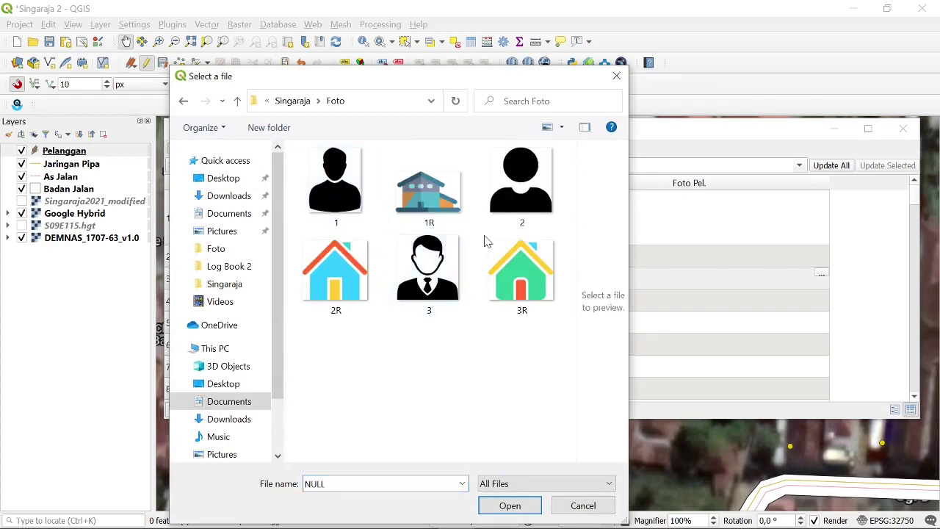
{"action": "left_click", "coordinate": [424, 288]}
{"action": "left_click", "coordinate": [509, 505]}
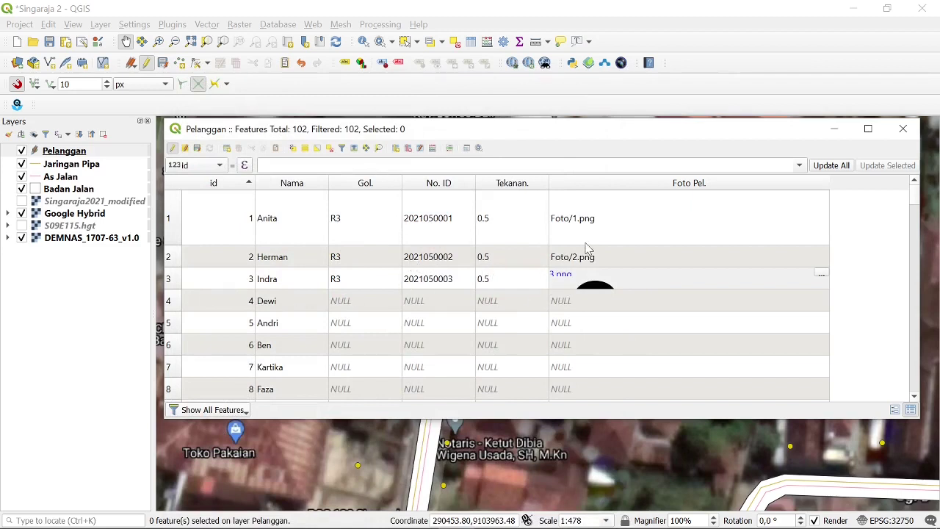
- Check the hyperlinks and image previews in the Foto Pel. cells of records id 1, 2 and 3
{"action": "left_click", "coordinate": [560, 220]}
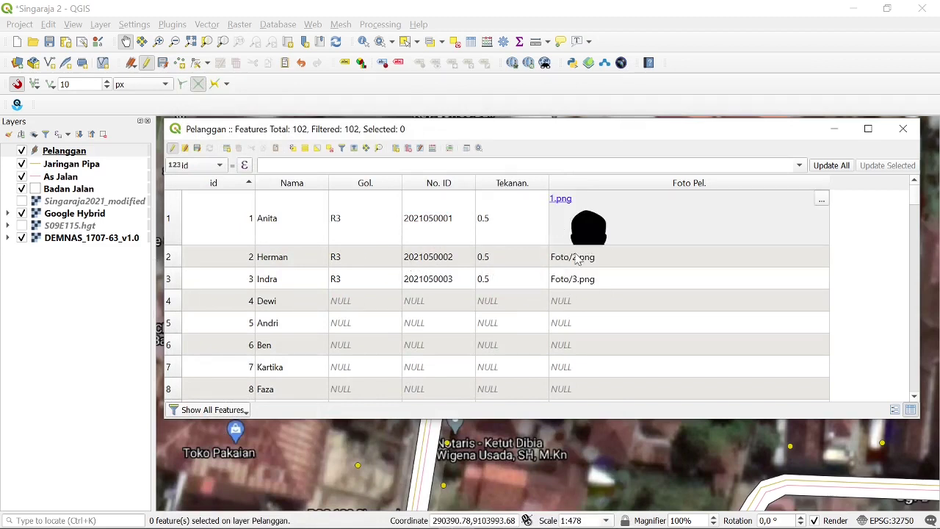
{"action": "left_click", "coordinate": [607, 258]}
{"action": "left_click", "coordinate": [618, 278]}
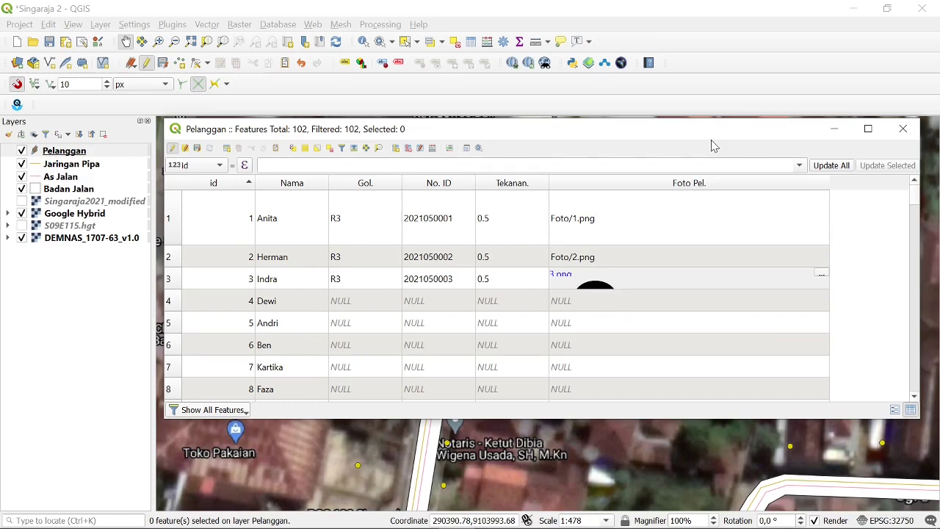
{"action": "left_click_drag", "start_coordinate": [711, 145], "coordinate": [708, 141]}
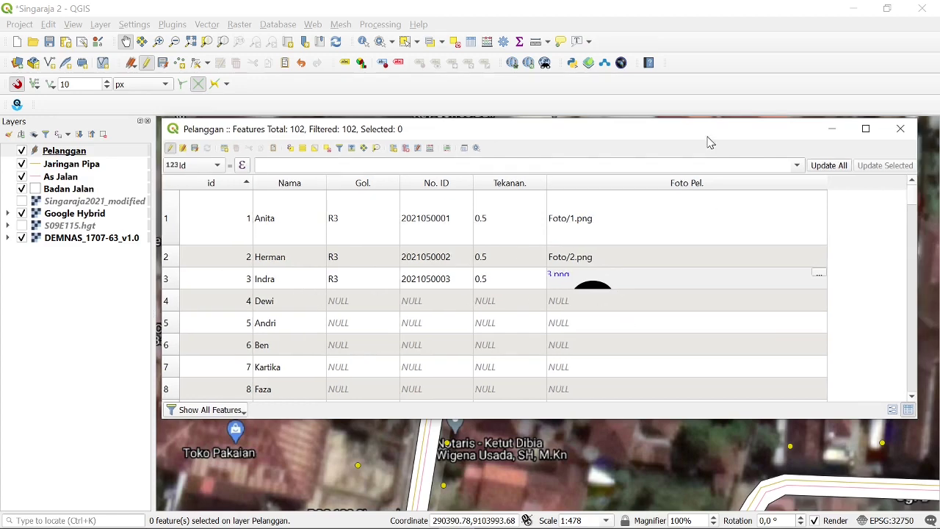
- Save the layer edits, shrink the first row back to normal height and close the attribute table
{"action": "left_click", "coordinate": [194, 150]}
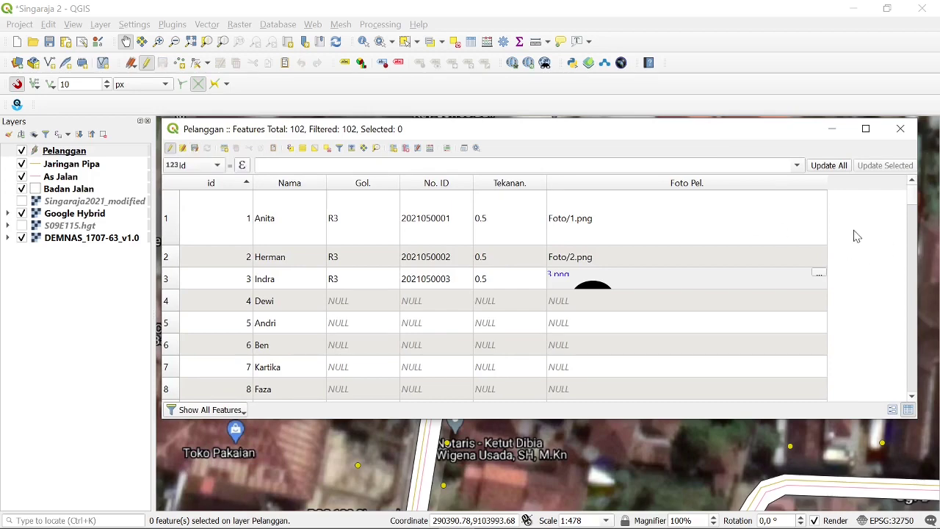
{"action": "left_click", "coordinate": [621, 256]}
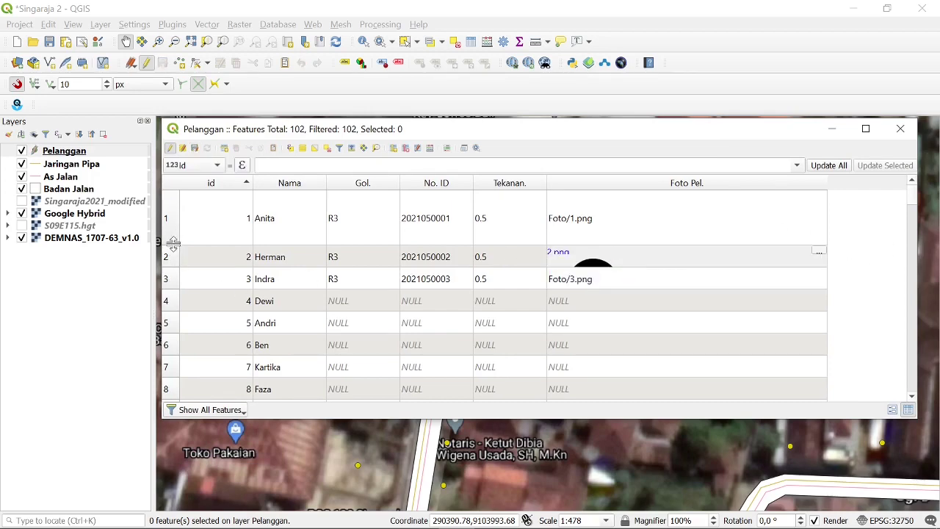
{"action": "left_click_drag", "start_coordinate": [174, 244], "coordinate": [173, 209]}
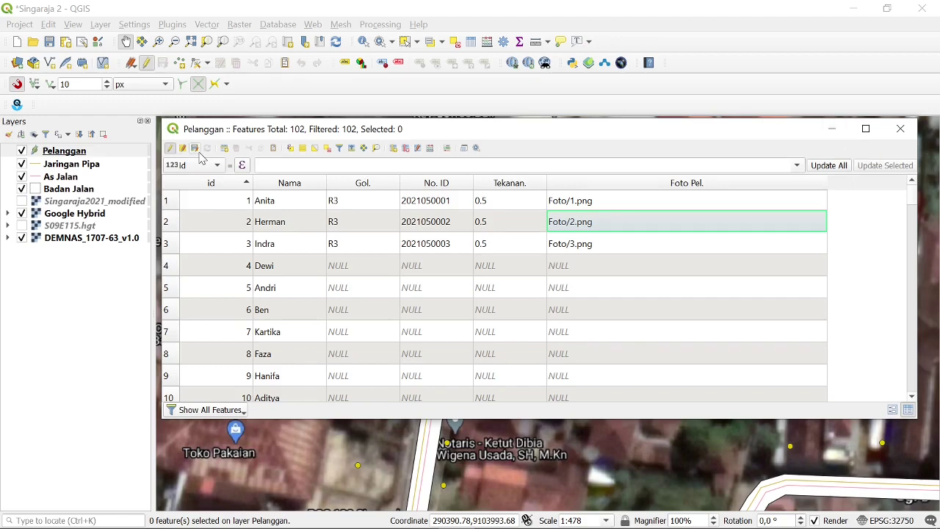
{"action": "left_click", "coordinate": [900, 129]}
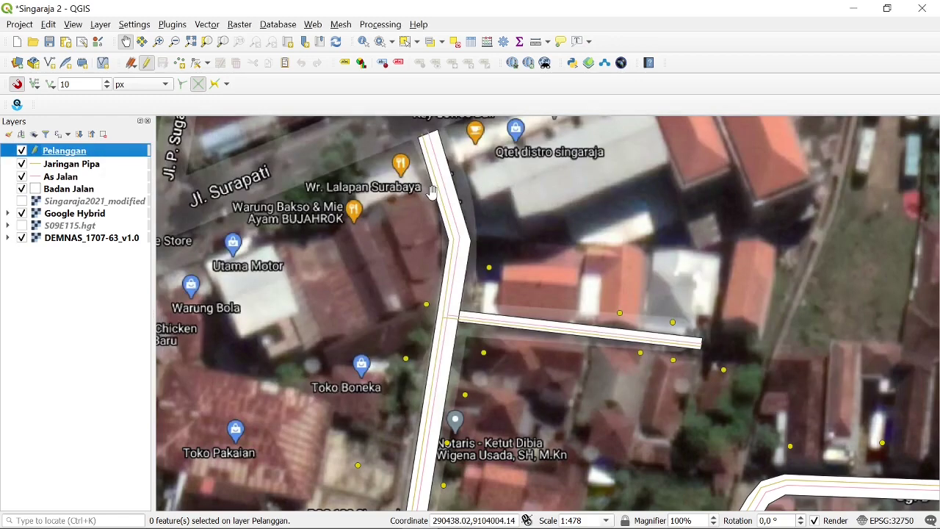
- Identify the Pelanggan point just west of the road junction, north of Toko Boneka, to view its attributes
{"action": "left_click", "coordinate": [363, 41]}
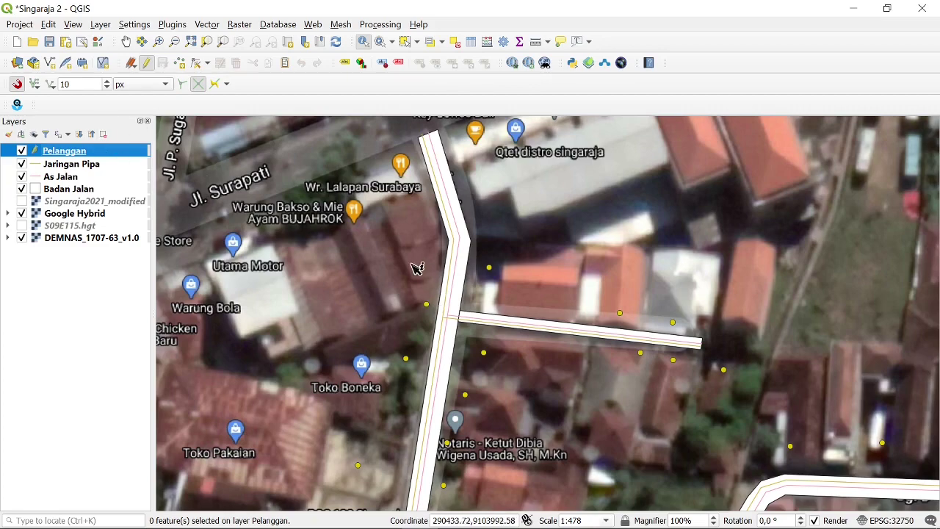
{"action": "left_click", "coordinate": [427, 307]}
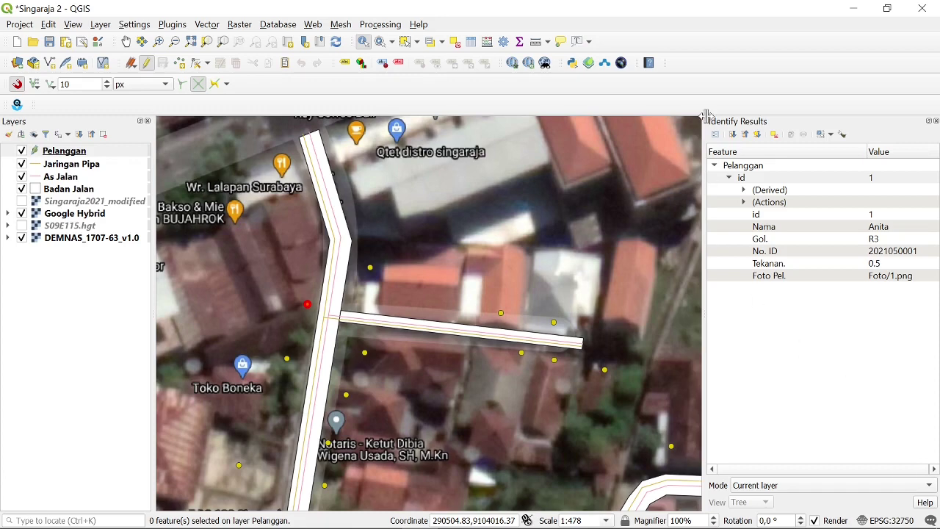
{"action": "right_click", "coordinate": [649, 44]}
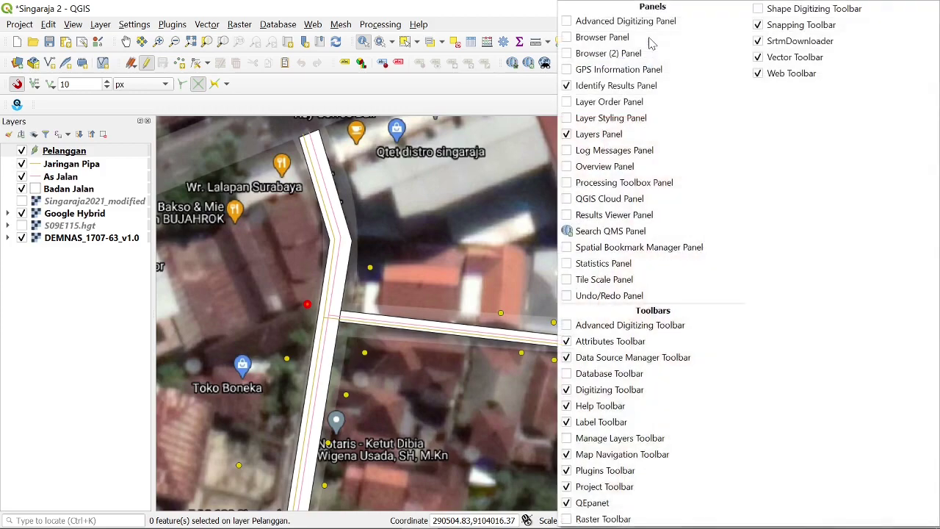
{"action": "left_click", "coordinate": [514, 112]}
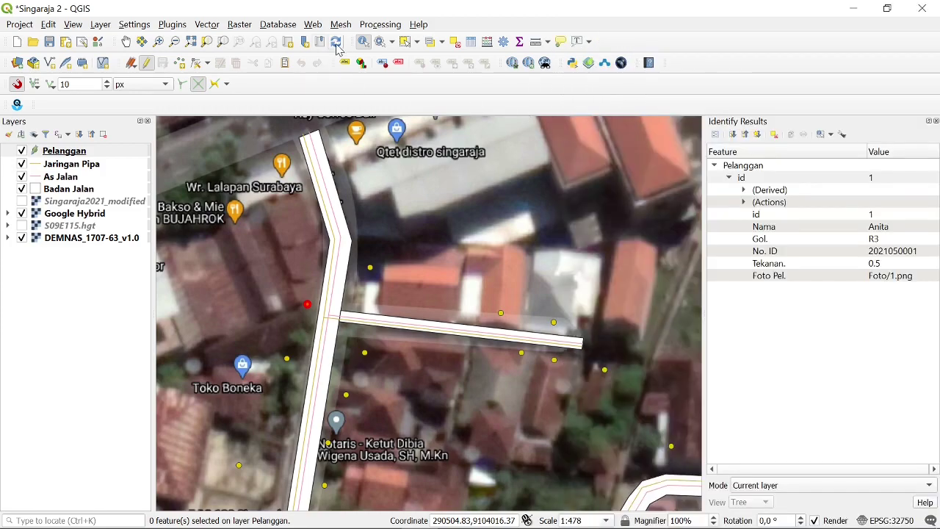
{"action": "right_click", "coordinate": [365, 45]}
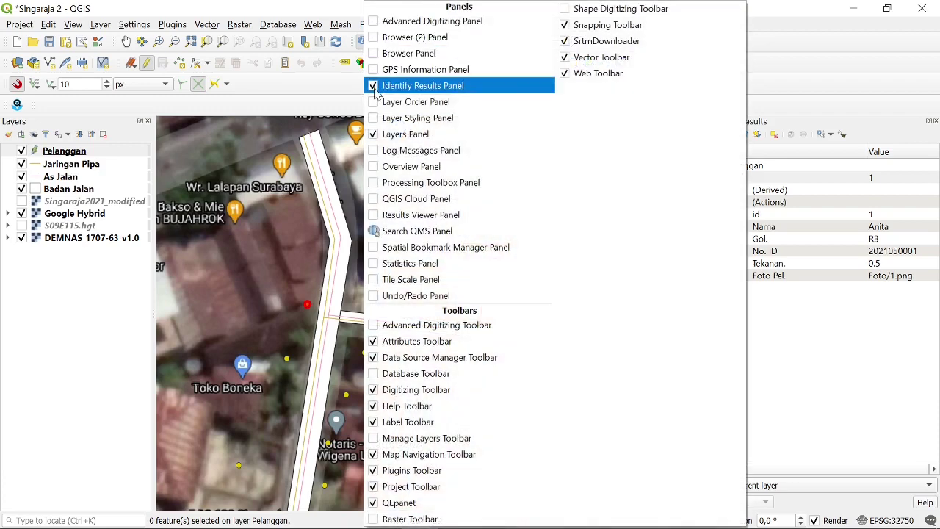
{"action": "left_click", "coordinate": [867, 129]}
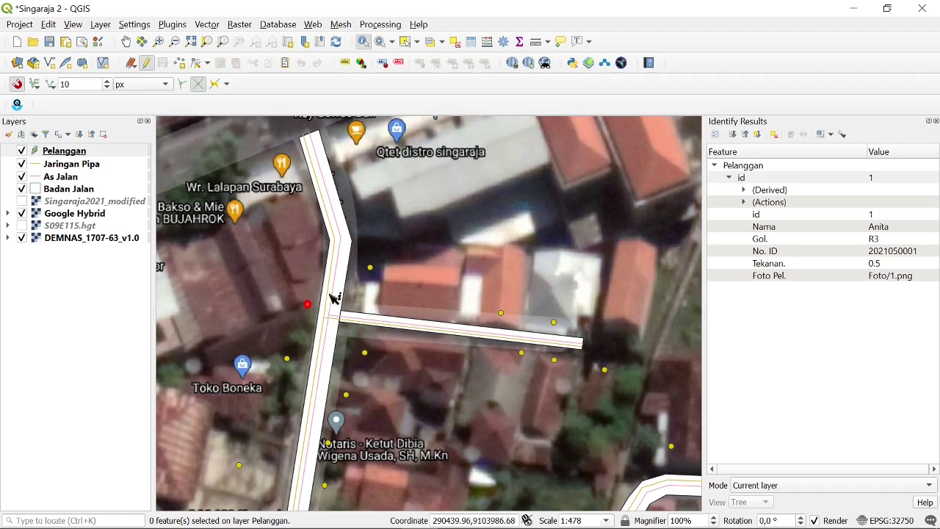
- Enable automatic form opening for single feature results and identify the Pelanggan point with id 1 to show its form
{"action": "left_click", "coordinate": [842, 135]}
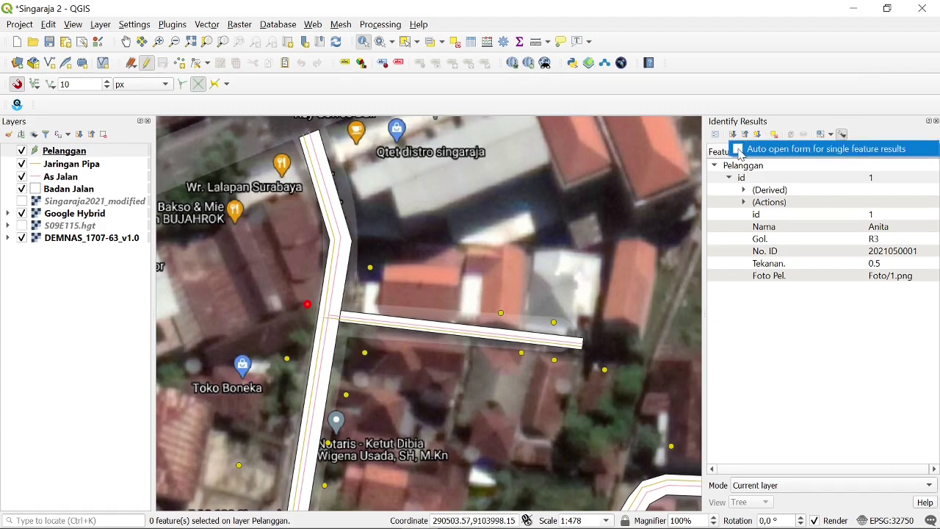
{"action": "left_click", "coordinate": [739, 150]}
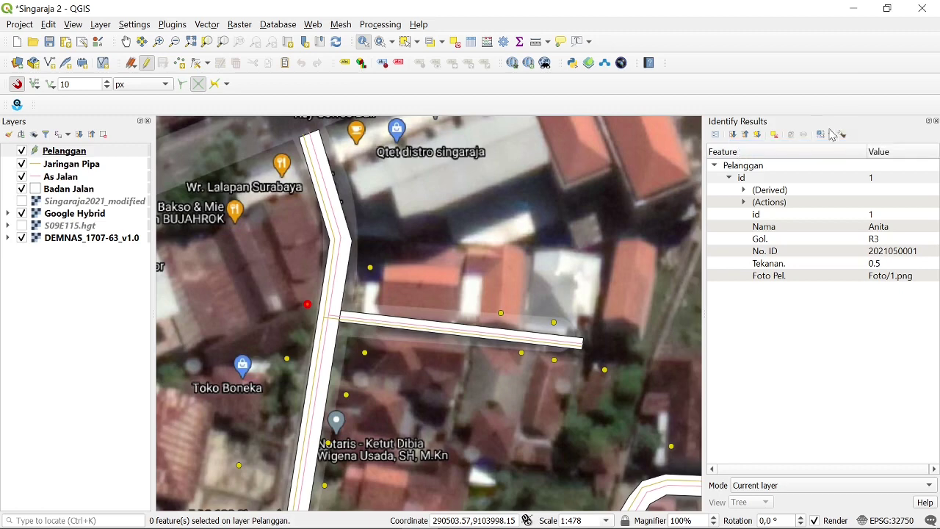
{"action": "left_click", "coordinate": [309, 307]}
{"action": "left_click_drag", "start_coordinate": [488, 137], "coordinate": [472, 134]}
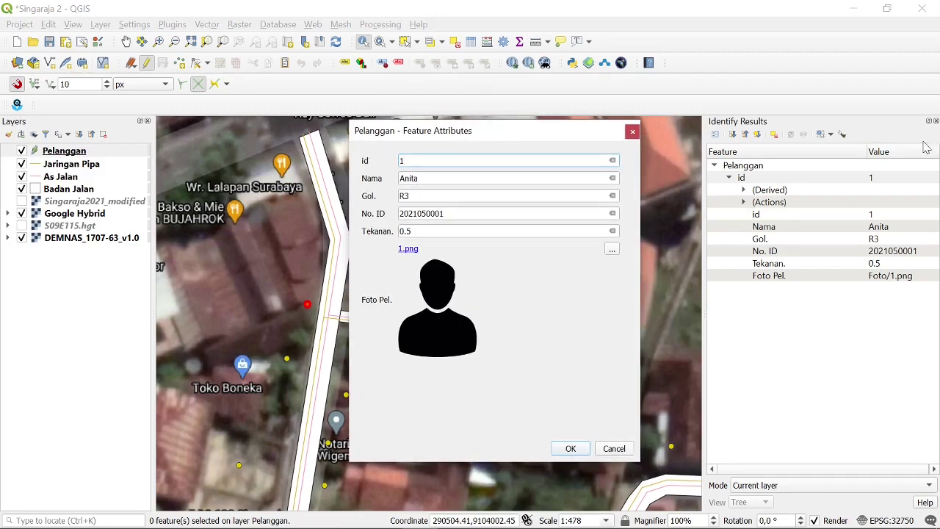
- Close the Identify Results panel, move the open feature form clear of the Pelanggan points and accept it
{"action": "left_click", "coordinate": [936, 121]}
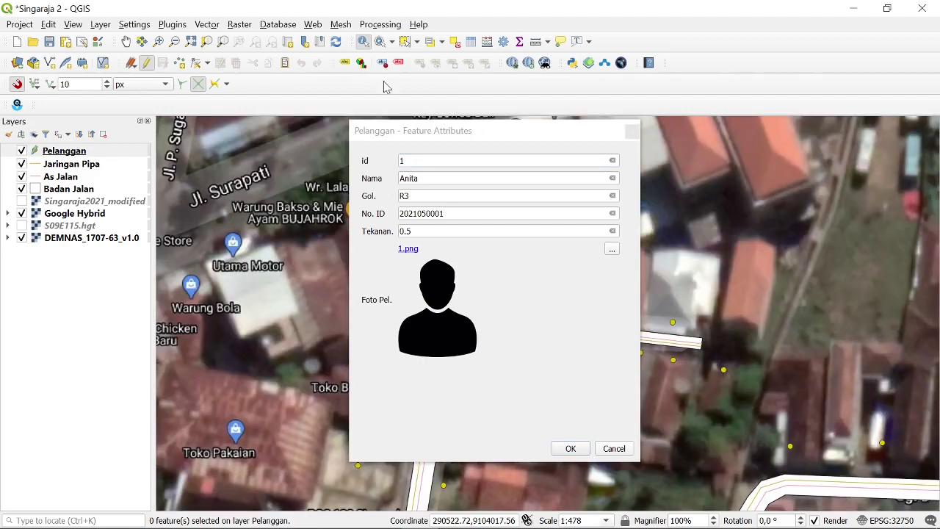
{"action": "right_click", "coordinate": [363, 43]}
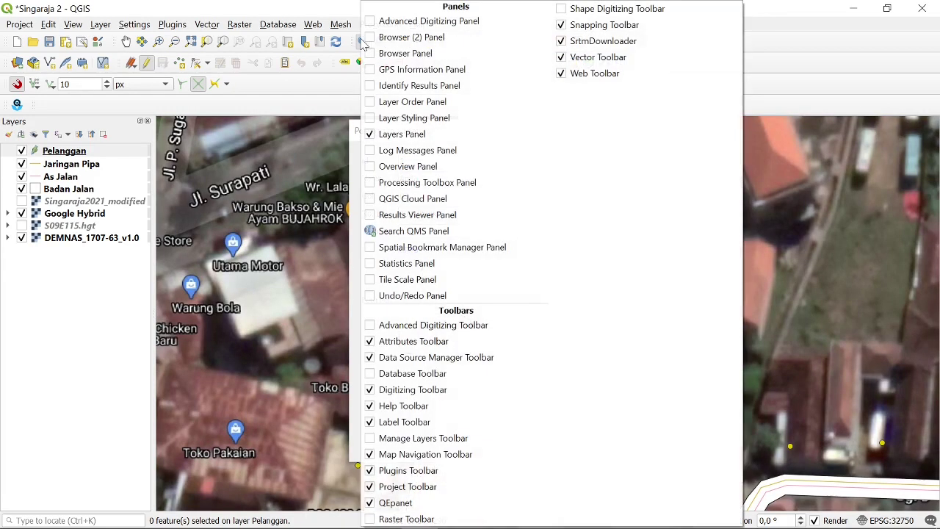
{"action": "left_click", "coordinate": [341, 93]}
{"action": "left_click_drag", "start_coordinate": [456, 129], "coordinate": [677, 131]}
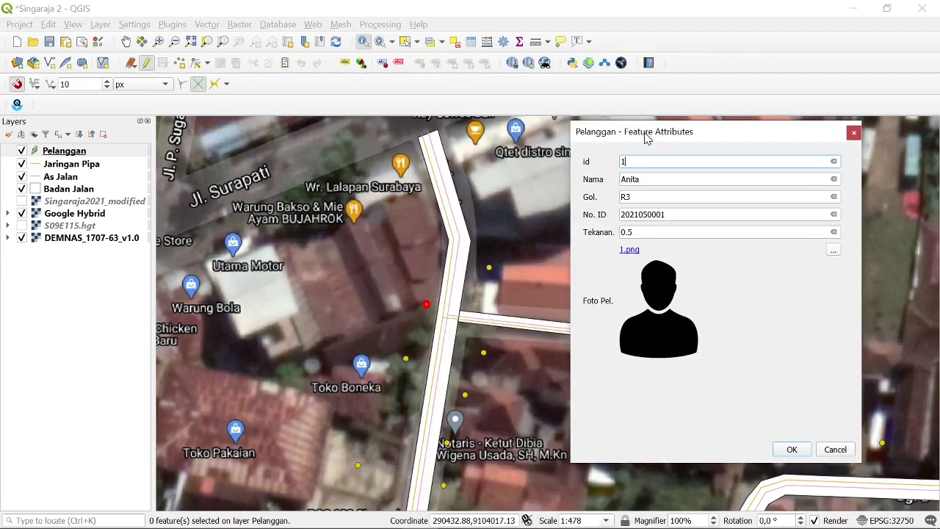
{"action": "left_click", "coordinate": [795, 450]}
- Identify the Pelanggan point just east of Toko Boneka and replace its Foto Pel. image with 3R from the Foto folder
{"action": "left_click", "coordinate": [406, 359]}
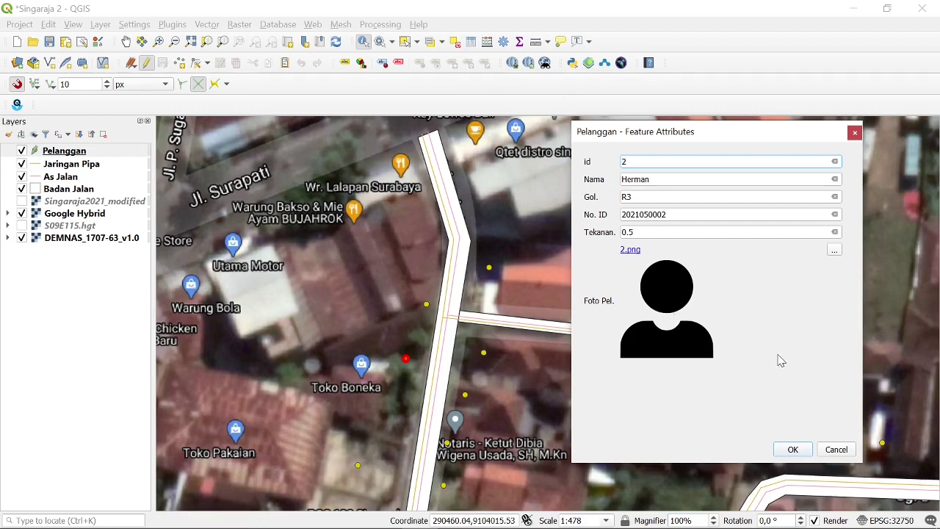
{"action": "left_click", "coordinate": [834, 250]}
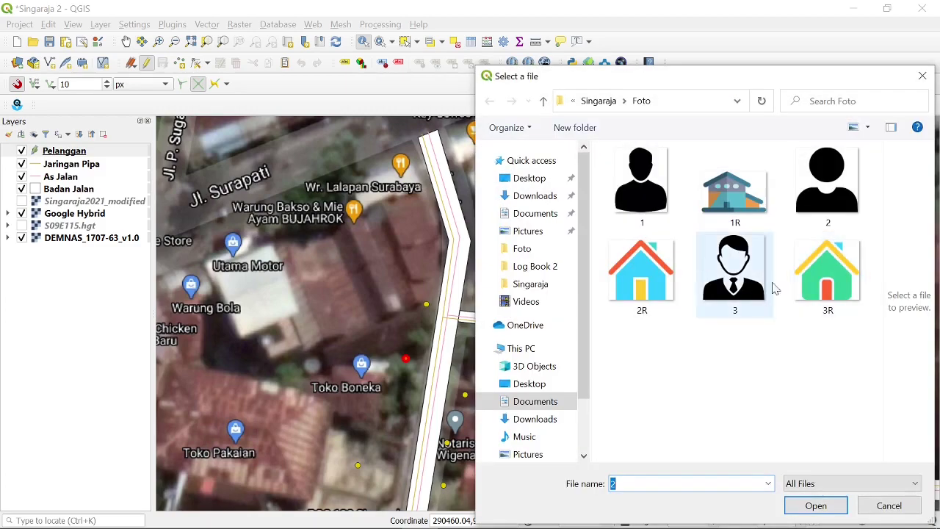
{"action": "left_click", "coordinate": [824, 288]}
{"action": "left_click", "coordinate": [817, 505]}
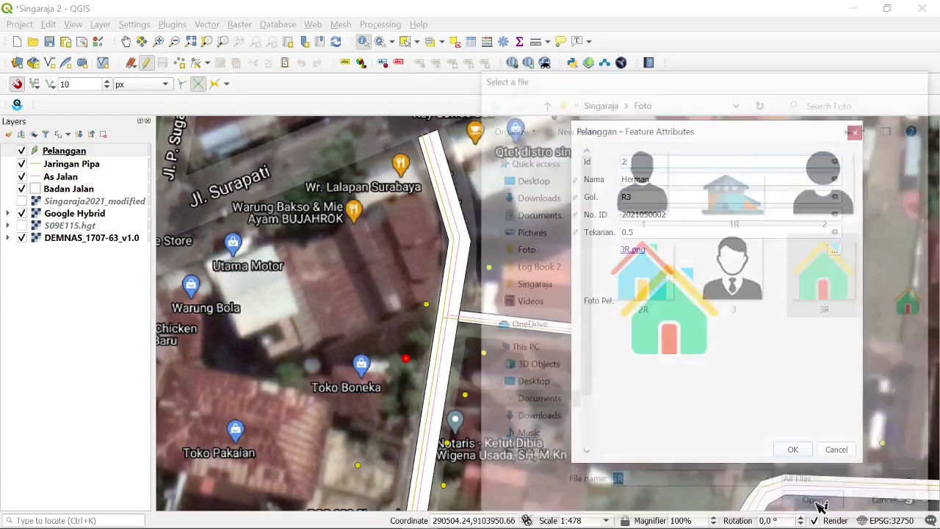
- Set the Foto Pel. image of the Pelanggan point with id 2 back to image 2 and accept the form
{"action": "left_click", "coordinate": [832, 252]}
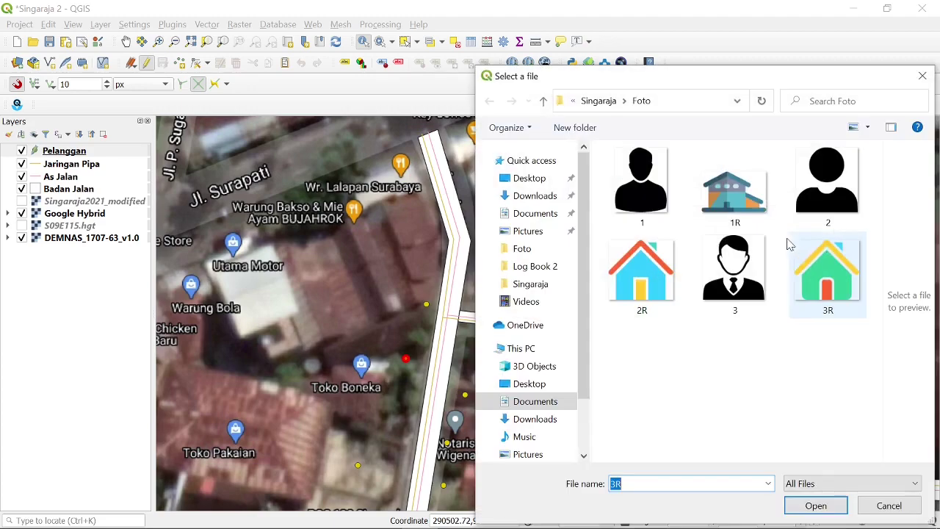
{"action": "left_click", "coordinate": [835, 193]}
{"action": "left_click", "coordinate": [814, 506]}
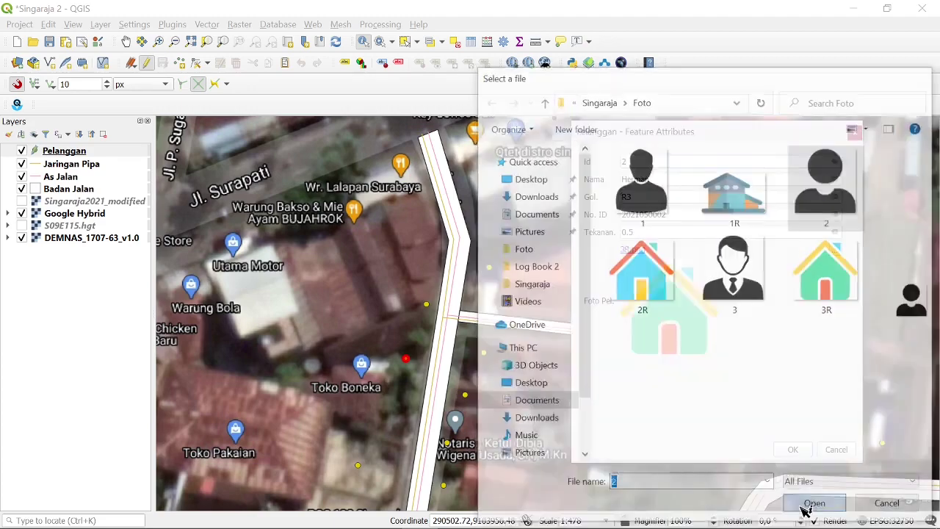
{"action": "left_click", "coordinate": [793, 449]}
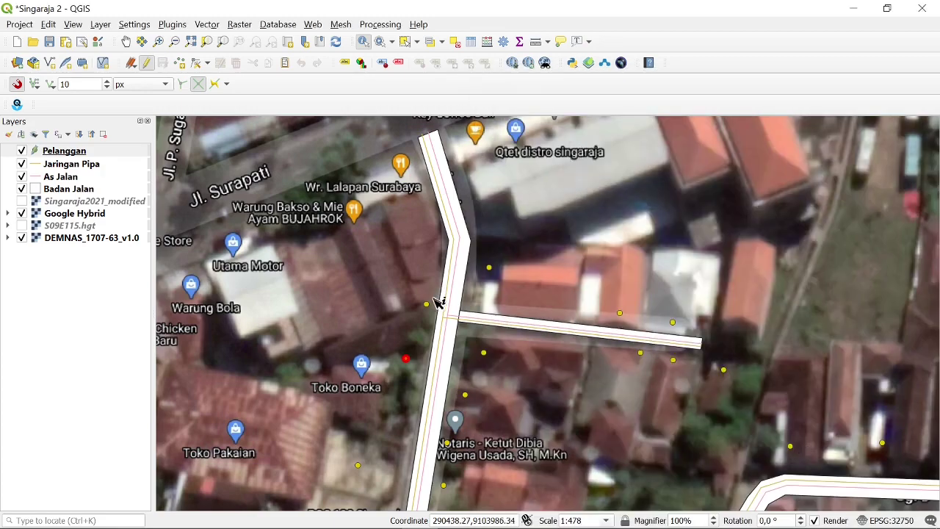
- View the forms and photos of the Pelanggan points with id 1 and 3, accept both forms and save the project
{"action": "left_click", "coordinate": [428, 305]}
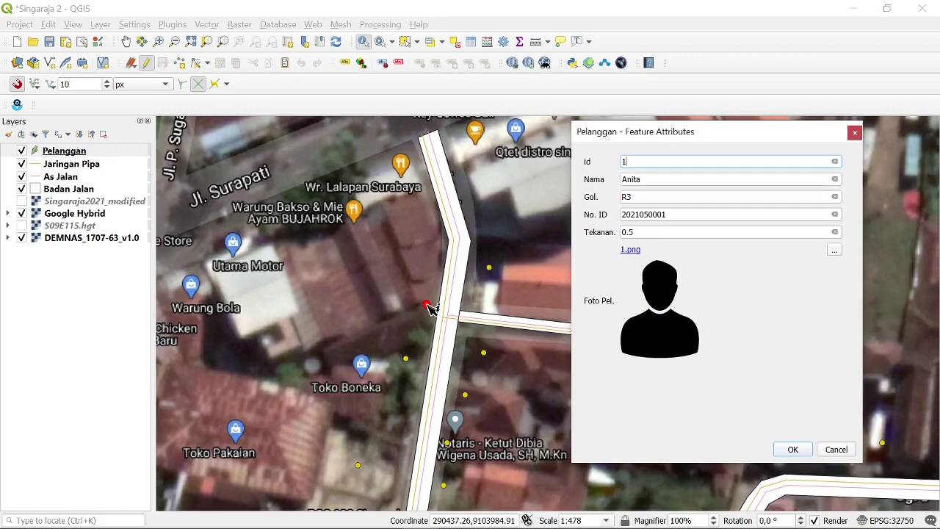
{"action": "left_click", "coordinate": [358, 465]}
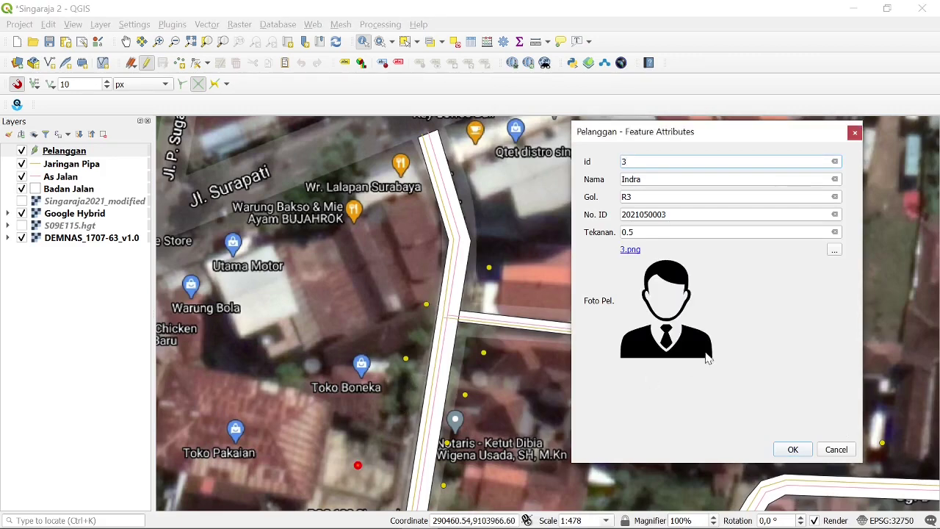
{"action": "left_click", "coordinate": [792, 451]}
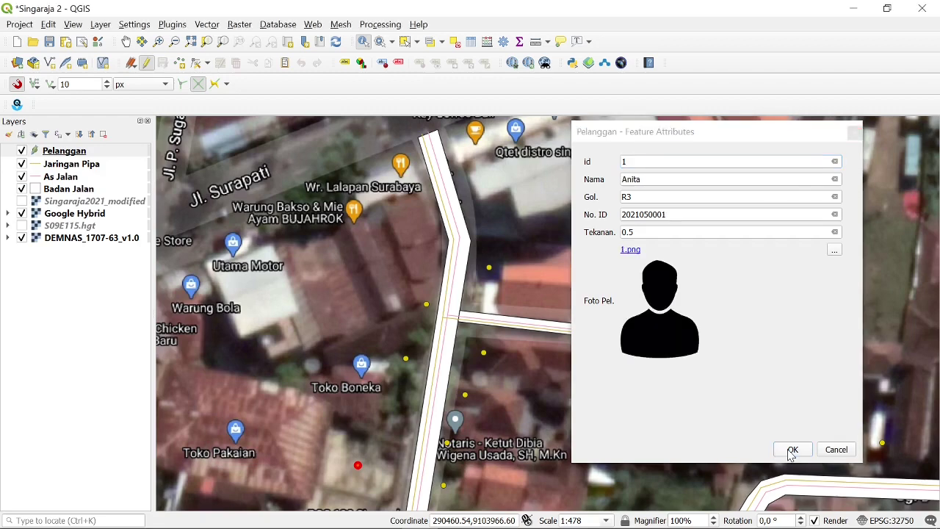
{"action": "left_click", "coordinate": [792, 450]}
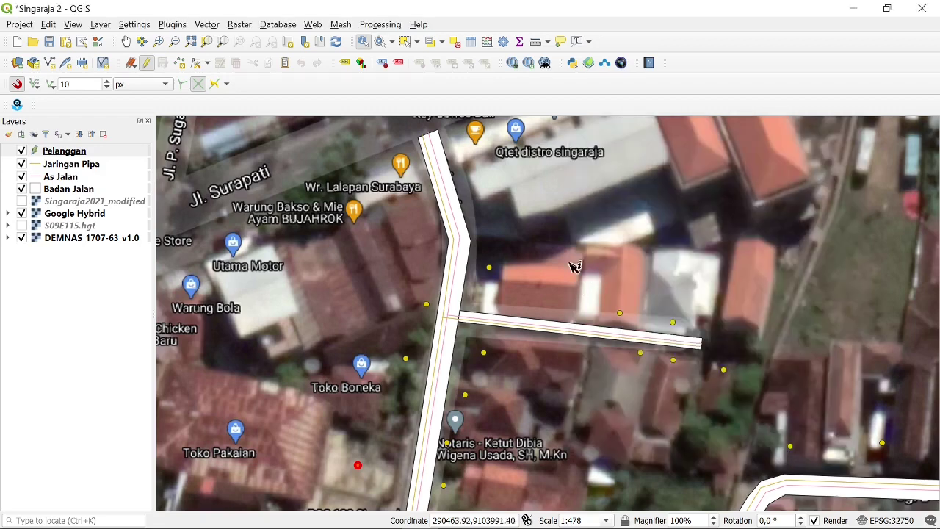
{"action": "left_click", "coordinate": [49, 42]}
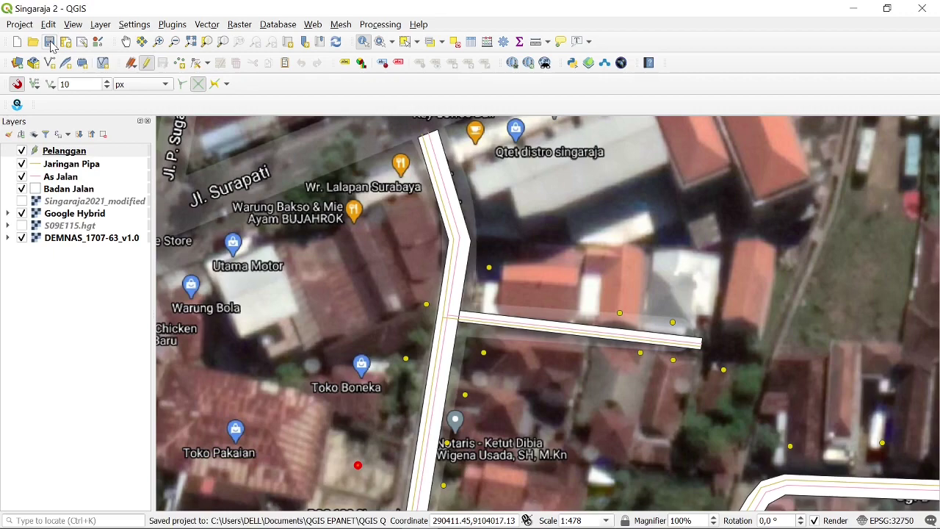
- Identify the Pelanggan point northeast of the road junction, browse the Foto folder for its Foto Pel. field, and cancel without choosing an image
{"action": "scroll", "coordinate": [621, 308], "scroll_direction": "down", "scroll_amount": 1}
{"action": "scroll", "coordinate": [541, 360], "scroll_direction": "up", "scroll_amount": 1}
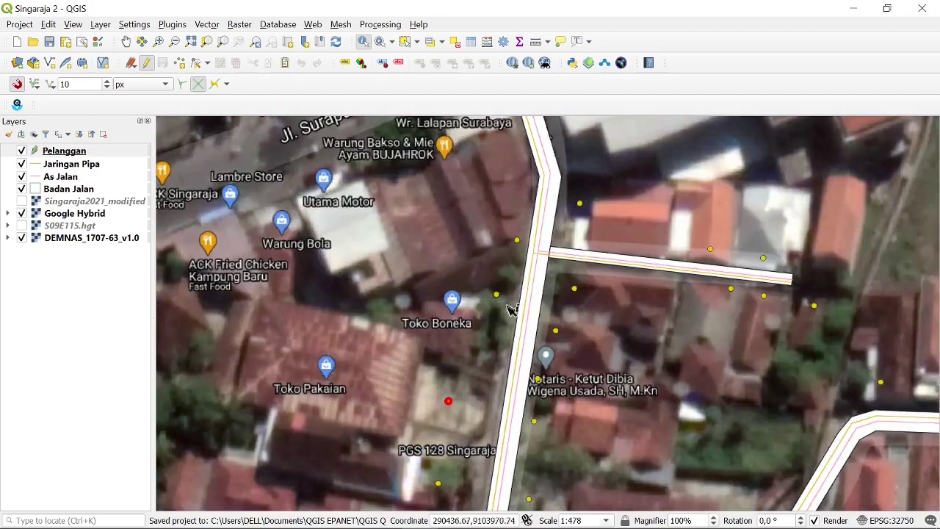
{"action": "left_click", "coordinate": [582, 210]}
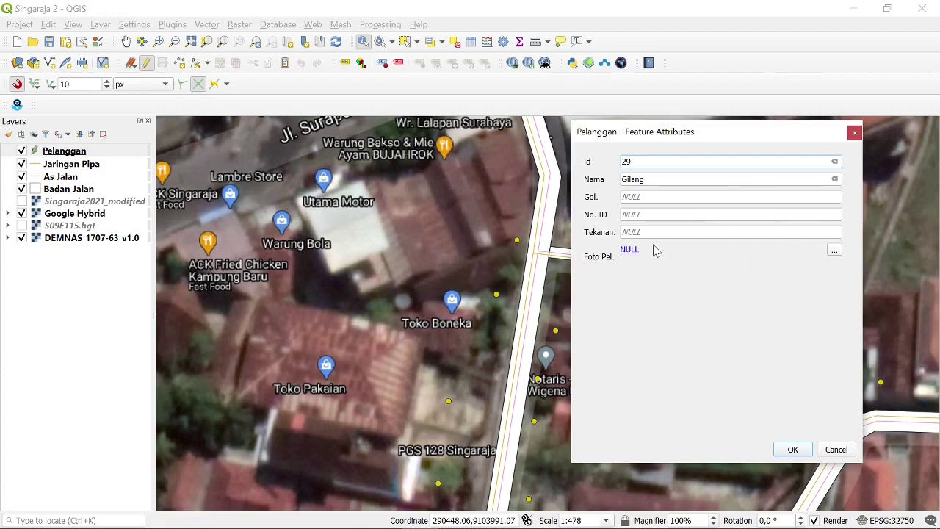
{"action": "left_click", "coordinate": [833, 250]}
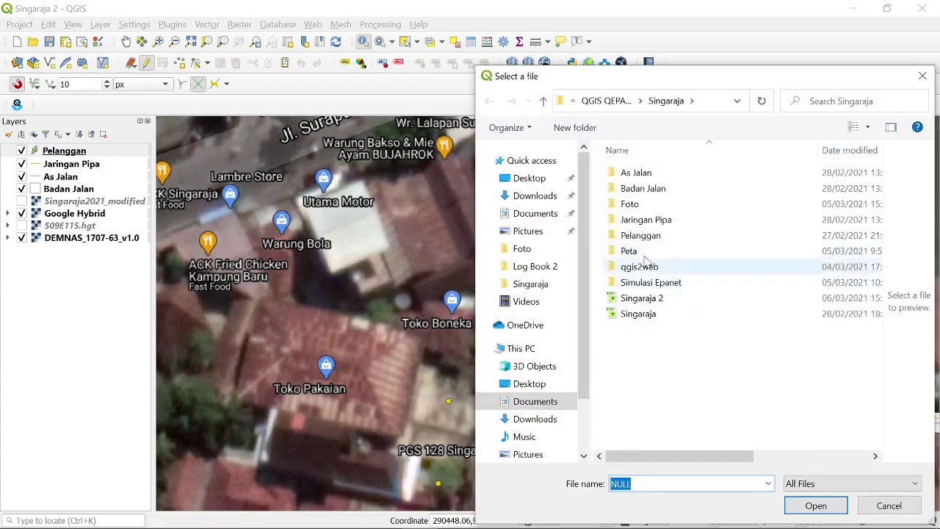
{"action": "double_click", "coordinate": [646, 203]}
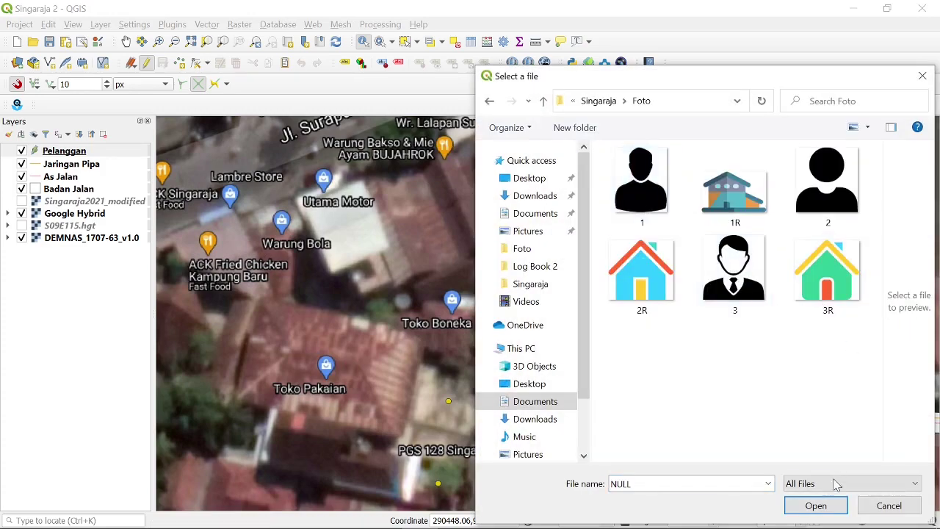
{"action": "left_click", "coordinate": [883, 505]}
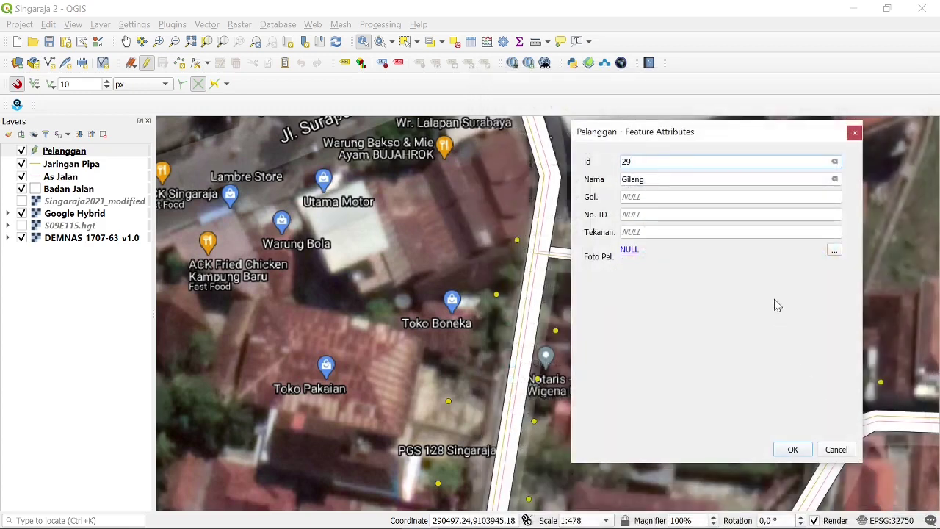
{"action": "left_click", "coordinate": [835, 449]}
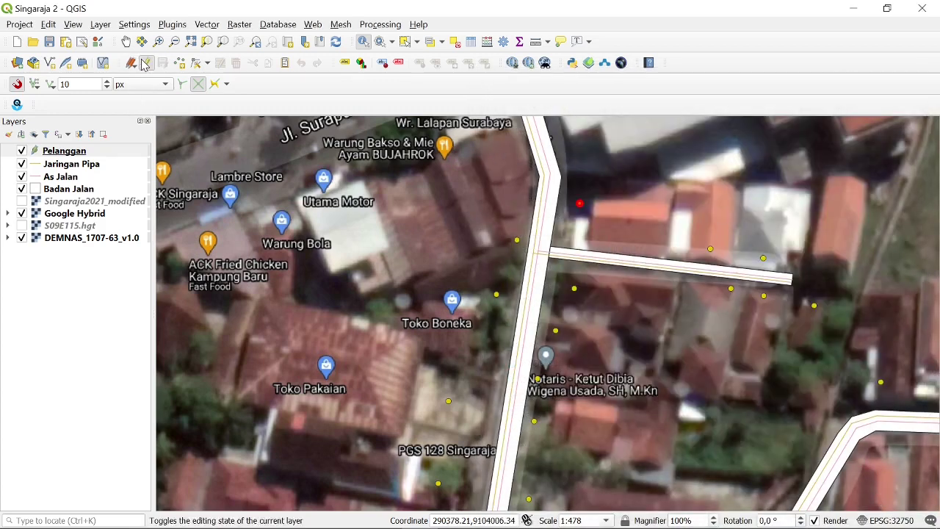
- Open the Pelanggan attribute table and narrow the Foto Pel. column to about the width of the other columns
{"action": "left_click", "coordinate": [126, 41]}
{"action": "left_click", "coordinate": [472, 42]}
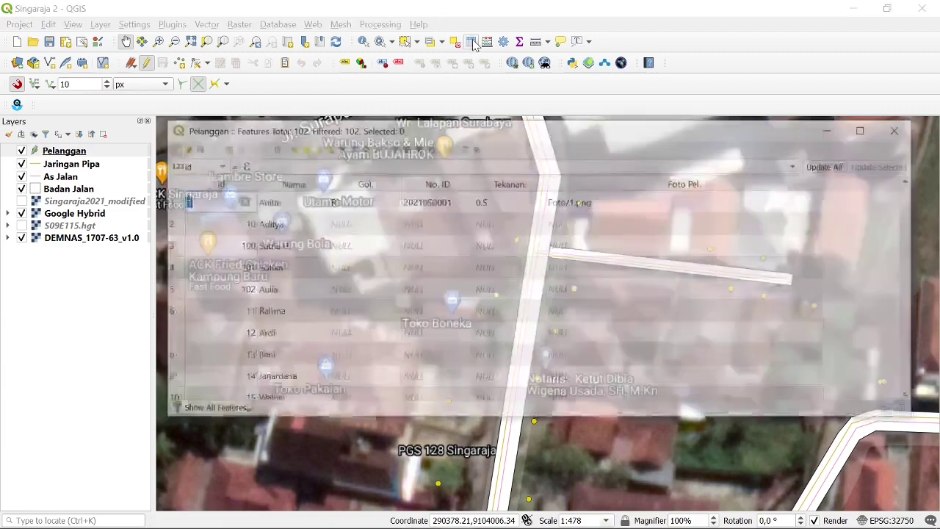
{"action": "left_click_drag", "start_coordinate": [519, 135], "coordinate": [503, 133]}
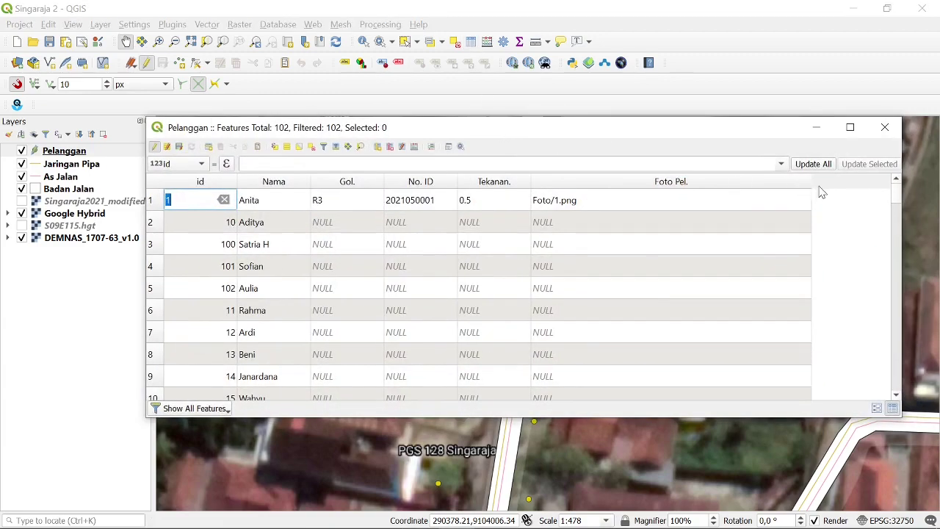
{"action": "left_click_drag", "start_coordinate": [810, 182], "coordinate": [596, 209]}
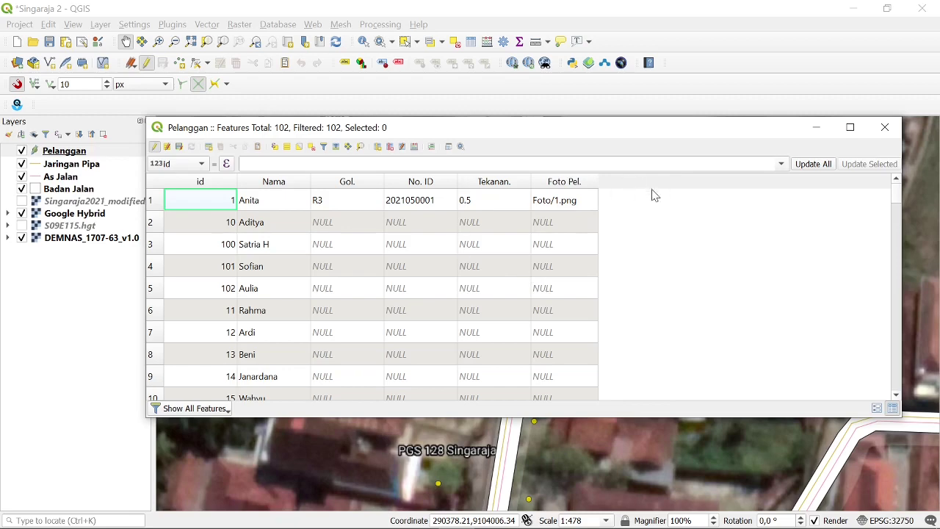
- Add a Text (string) field named Gmb. Rmh to the Pelanggan layer, save the layer edits and close the attribute table
{"action": "left_click", "coordinate": [378, 147]}
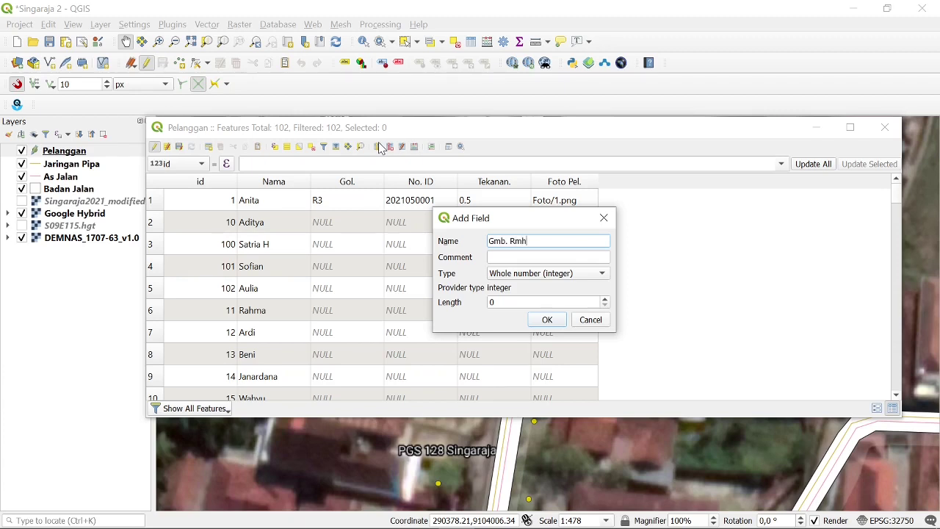
{"action": "left_click", "coordinate": [506, 273]}
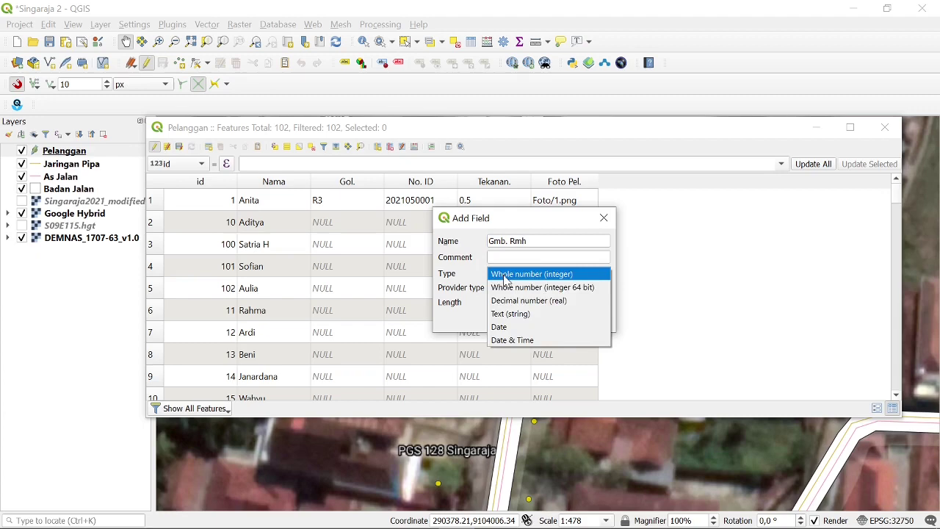
{"action": "left_click", "coordinate": [514, 313]}
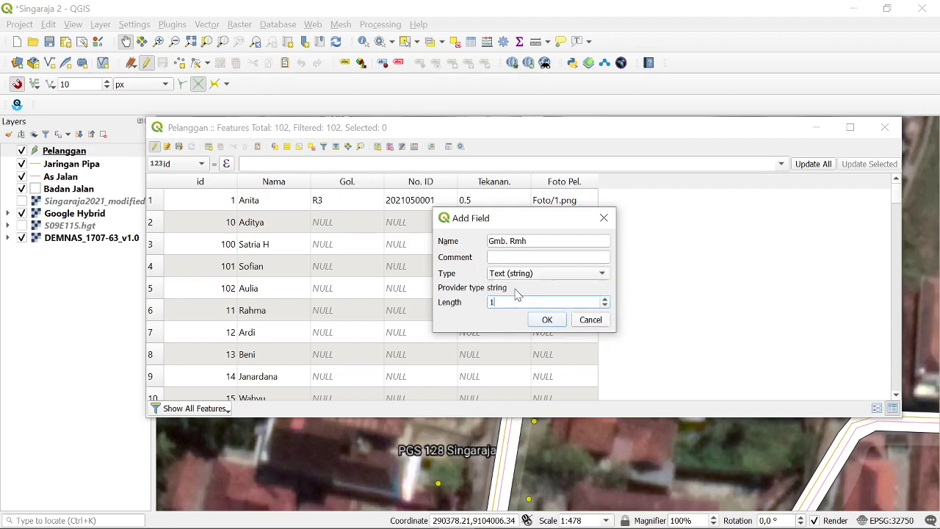
{"action": "left_click", "coordinate": [547, 320]}
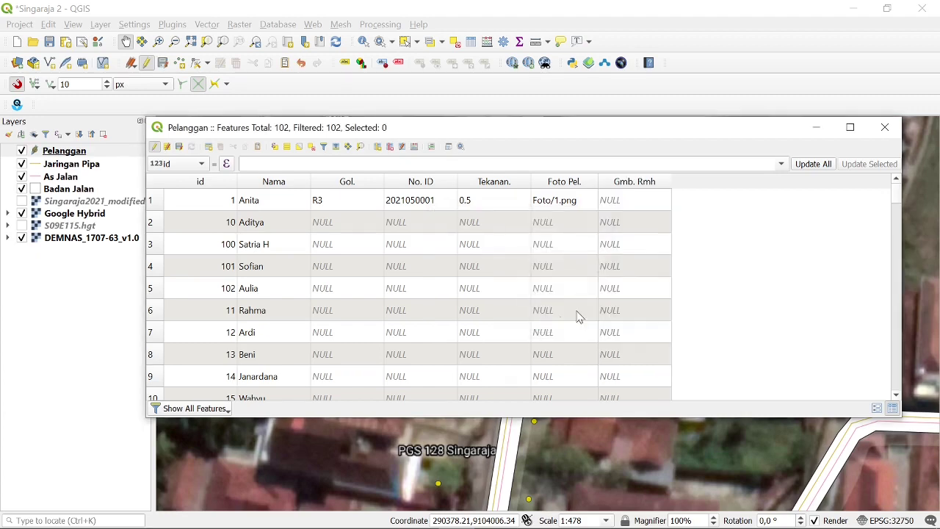
{"action": "left_click", "coordinate": [179, 146]}
{"action": "left_click", "coordinate": [886, 137]}
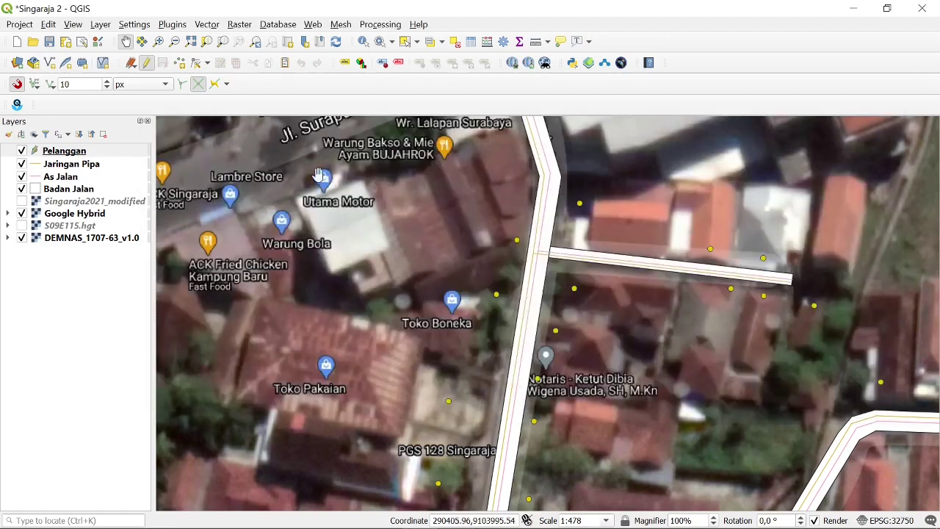
- Set the Pelanggan layer's Gmb. Rmh field to the Attachment widget with the Foto folder as its default path
{"action": "double_click", "coordinate": [88, 150]}
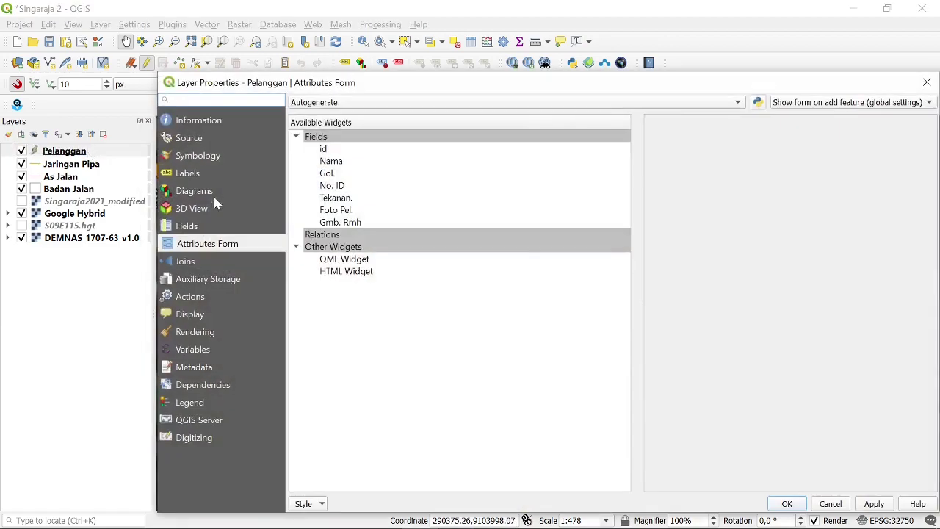
{"action": "left_click", "coordinate": [348, 223]}
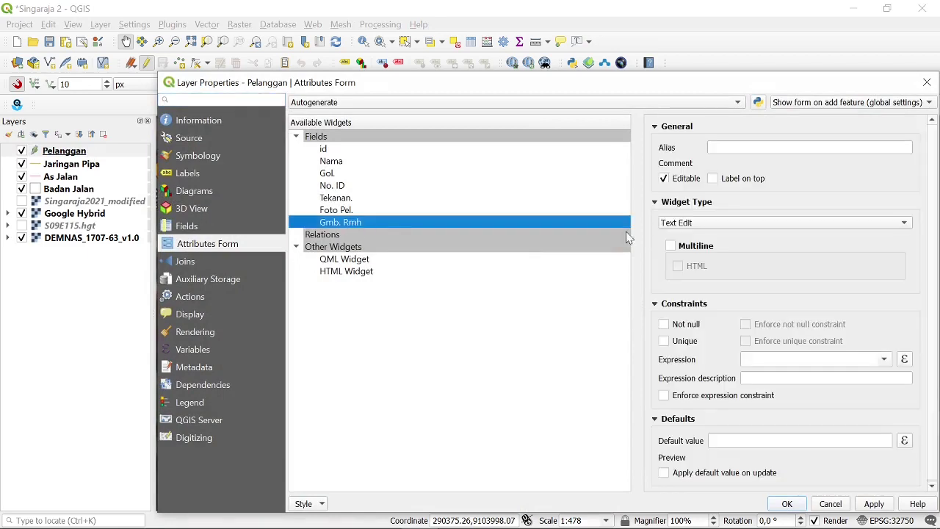
{"action": "left_click", "coordinate": [684, 223]}
{"action": "left_click", "coordinate": [686, 154]}
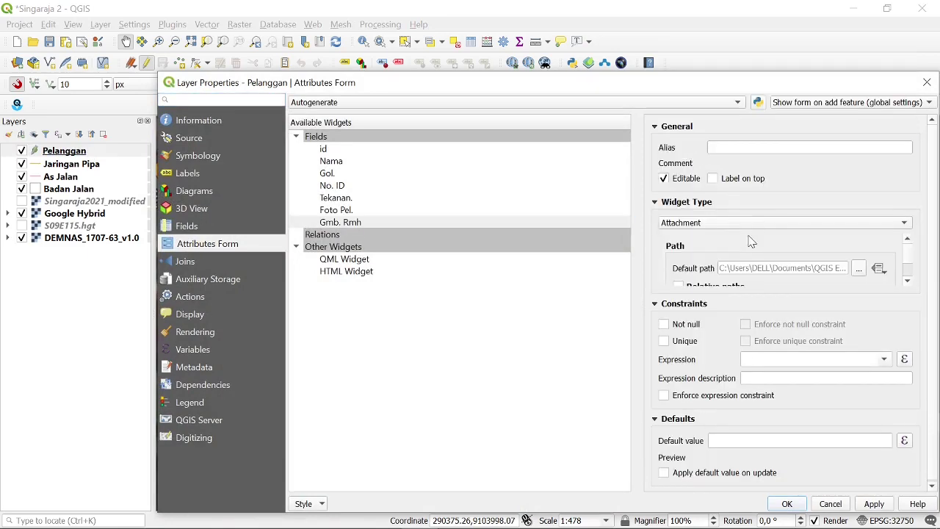
{"action": "left_click", "coordinate": [857, 268]}
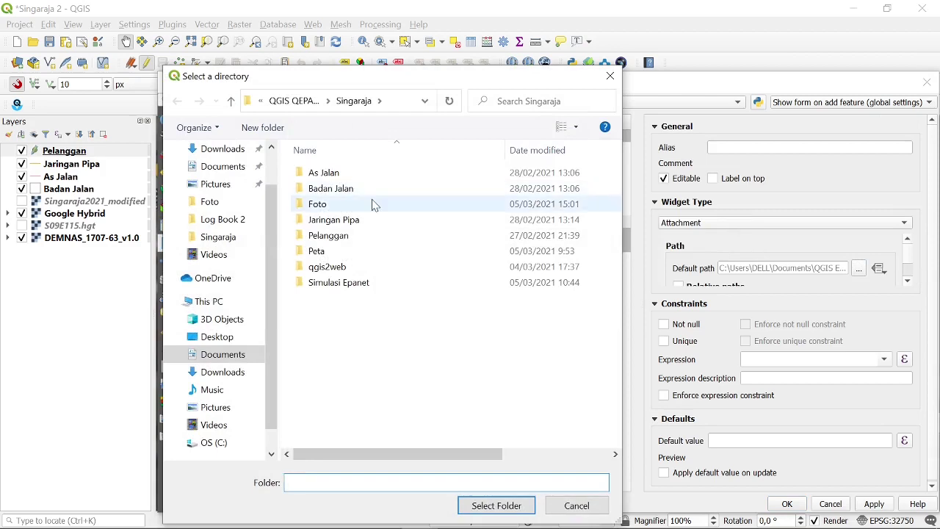
{"action": "left_click", "coordinate": [373, 203]}
{"action": "left_click", "coordinate": [506, 505]}
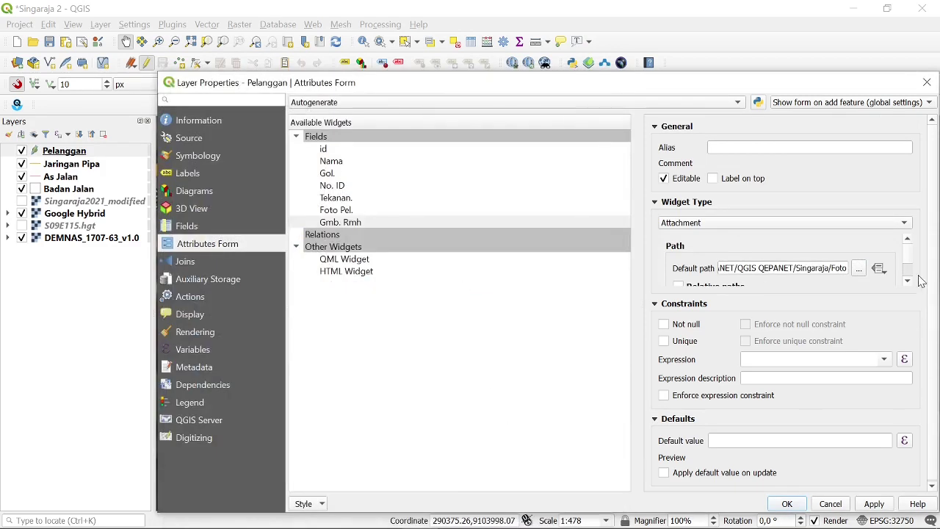
- Enable relative paths and the read-only document path hyperlink for the Gmb. Rmh attachment widget
{"action": "scroll", "coordinate": [908, 284], "scroll_direction": "down", "scroll_amount": 2}
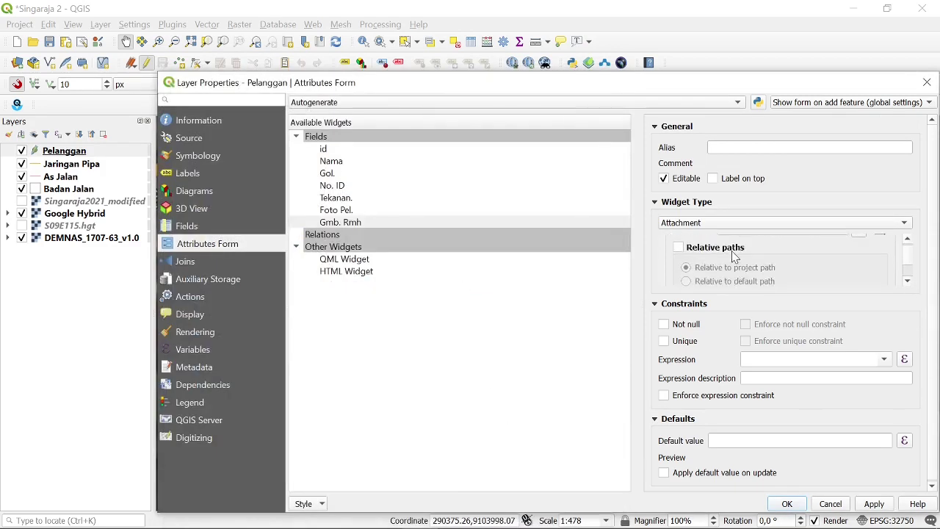
{"action": "left_click", "coordinate": [732, 249]}
{"action": "left_click", "coordinate": [907, 282]}
{"action": "left_click", "coordinate": [908, 283]}
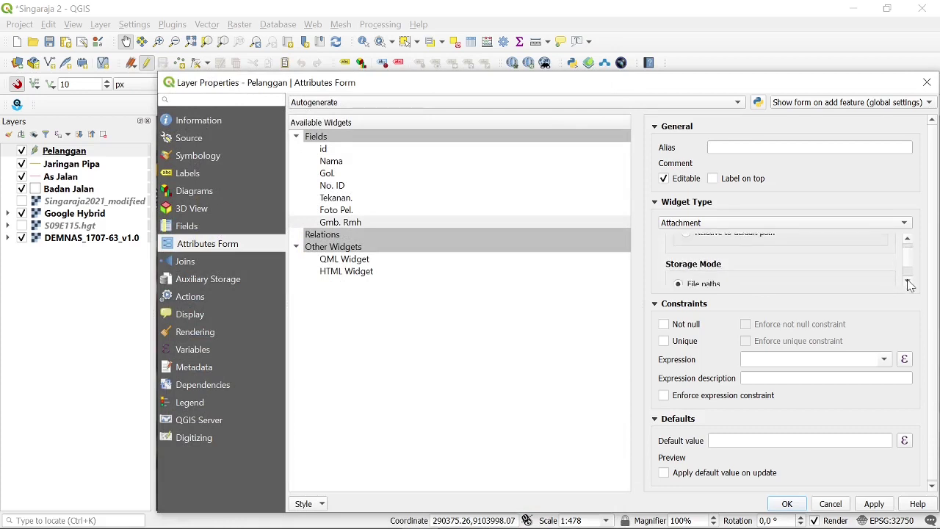
{"action": "left_click", "coordinate": [908, 284]}
{"action": "left_click", "coordinate": [908, 283]}
{"action": "left_click", "coordinate": [908, 283]}
{"action": "left_click", "coordinate": [908, 283]}
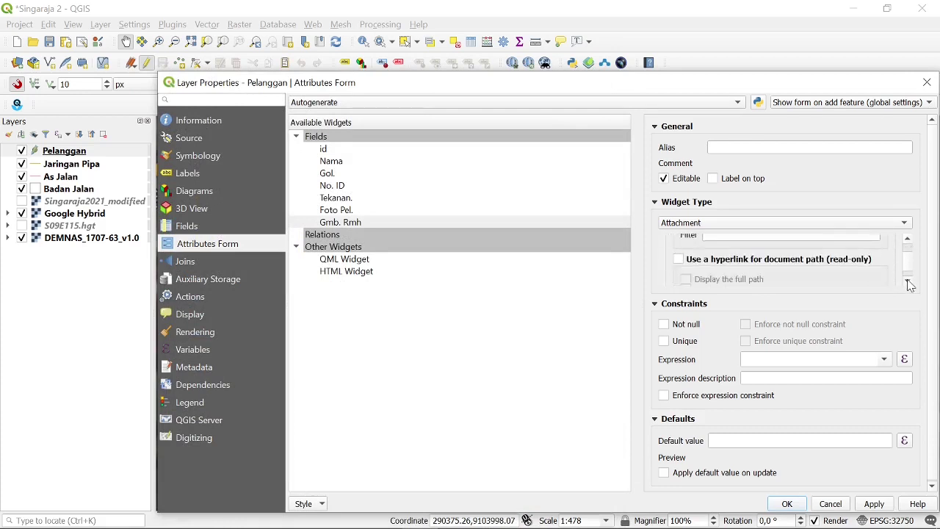
{"action": "left_click", "coordinate": [861, 262]}
- Set the Gmb. Rmh document viewer to Image with a preview width of 200, and apply the layer properties
{"action": "left_click", "coordinate": [908, 283]}
{"action": "left_click", "coordinate": [908, 283]}
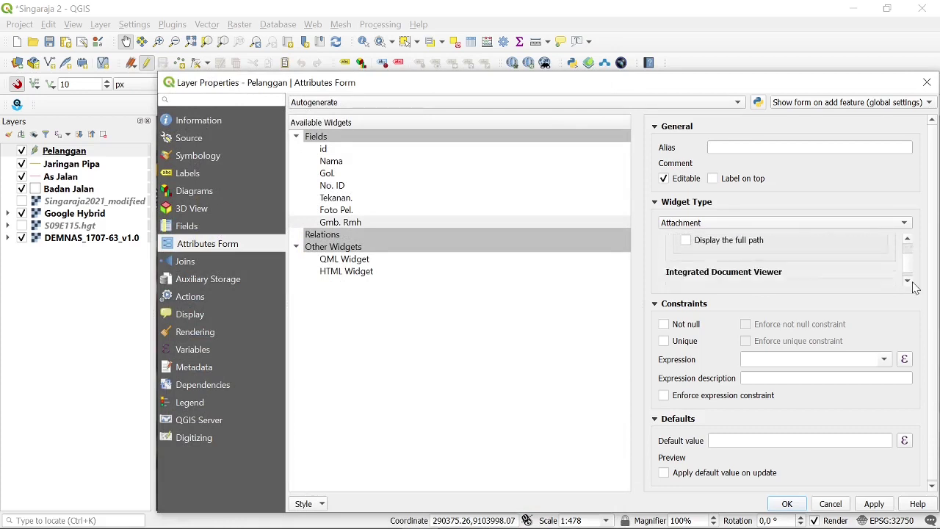
{"action": "left_click", "coordinate": [908, 283]}
{"action": "left_click", "coordinate": [907, 283]}
{"action": "left_click", "coordinate": [756, 256]}
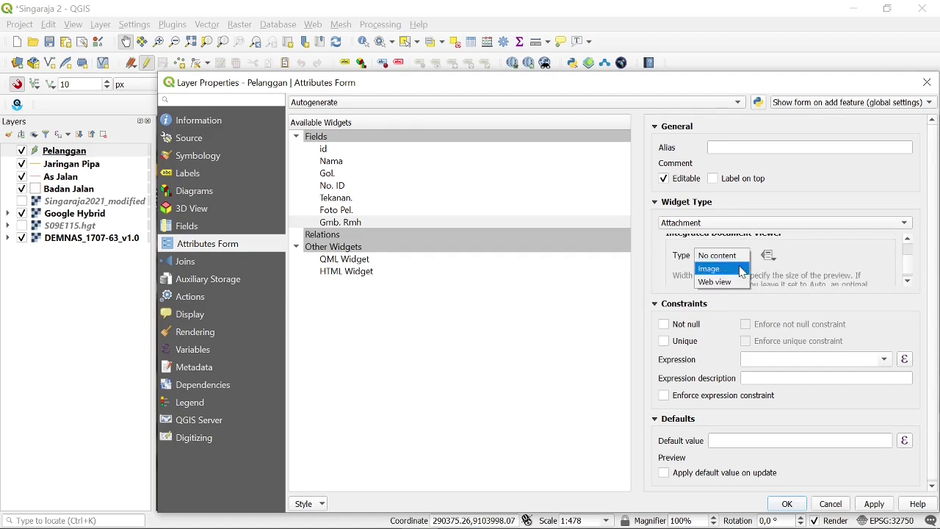
{"action": "left_click", "coordinate": [740, 269]}
{"action": "left_click", "coordinate": [908, 281]}
{"action": "left_click", "coordinate": [907, 280]}
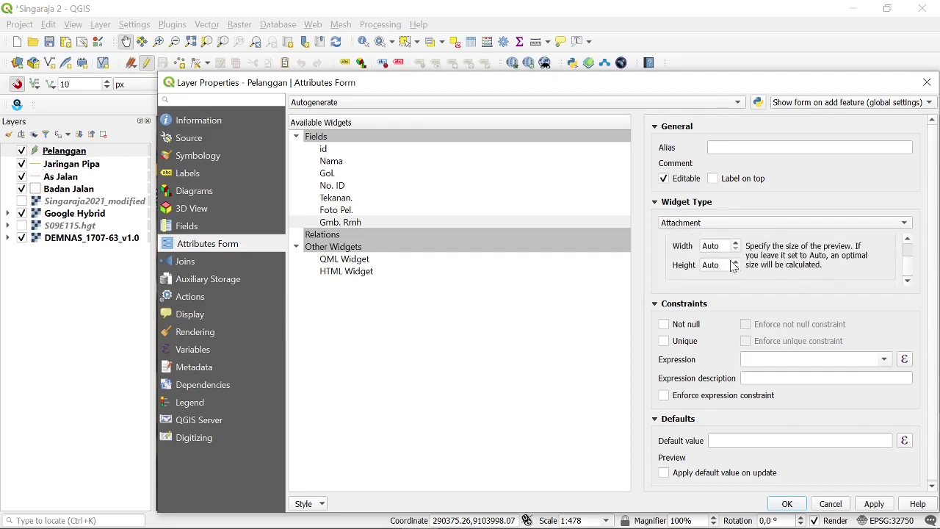
{"action": "left_click", "coordinate": [708, 246]}
{"action": "type", "text": "200"}
{"action": "key", "text": "Tab"}
{"action": "left_click", "coordinate": [873, 504]}
{"action": "left_click", "coordinate": [789, 506]}
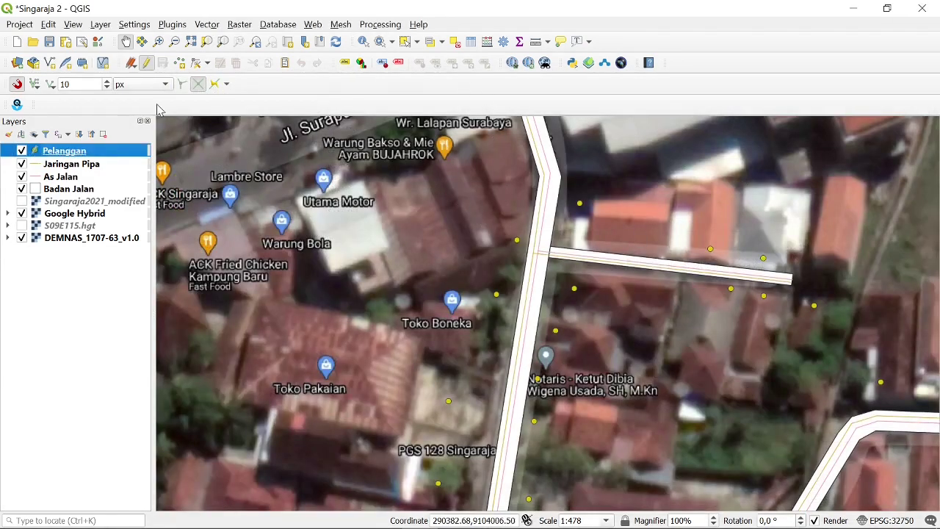
- Identify the Pelanggan point with id 1, attach the image 1R from the Foto folder as its Gmb. Rmh, and accept the form
{"action": "left_click", "coordinate": [363, 42]}
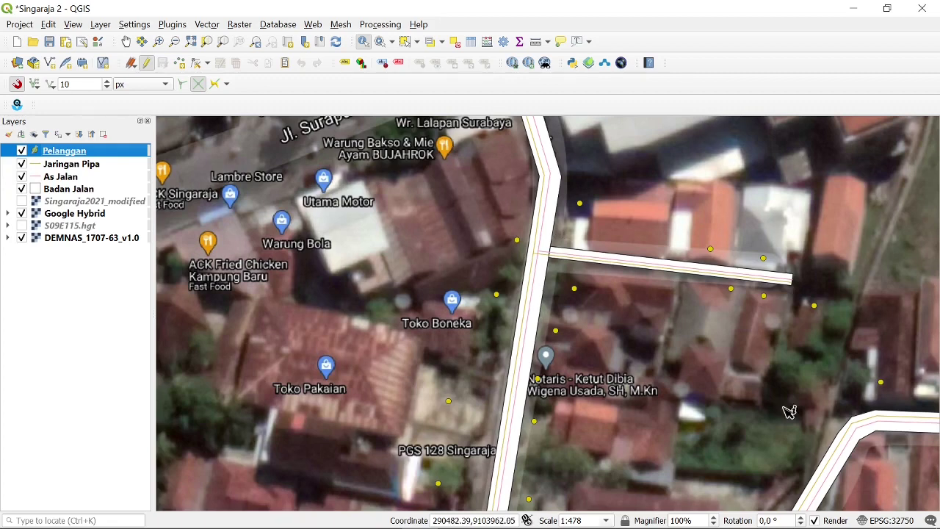
{"action": "left_click", "coordinate": [518, 242]}
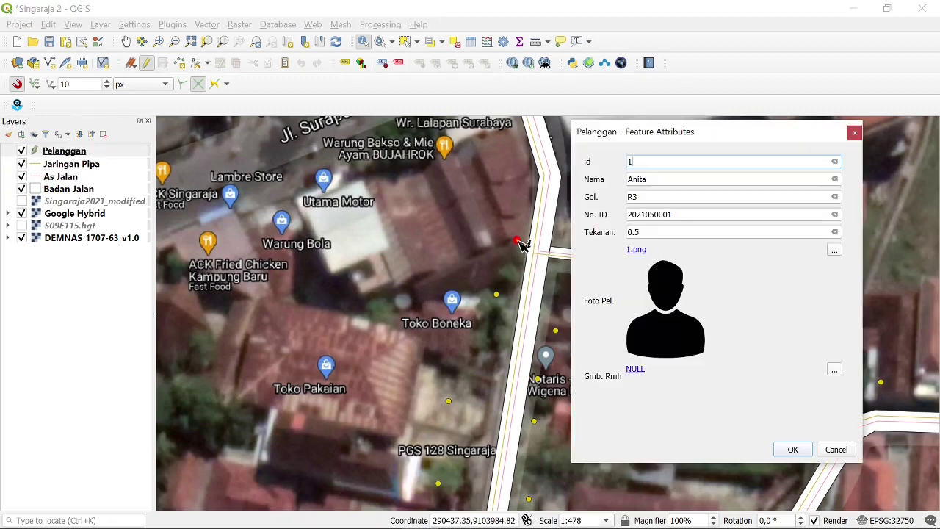
{"action": "left_click", "coordinate": [834, 369]}
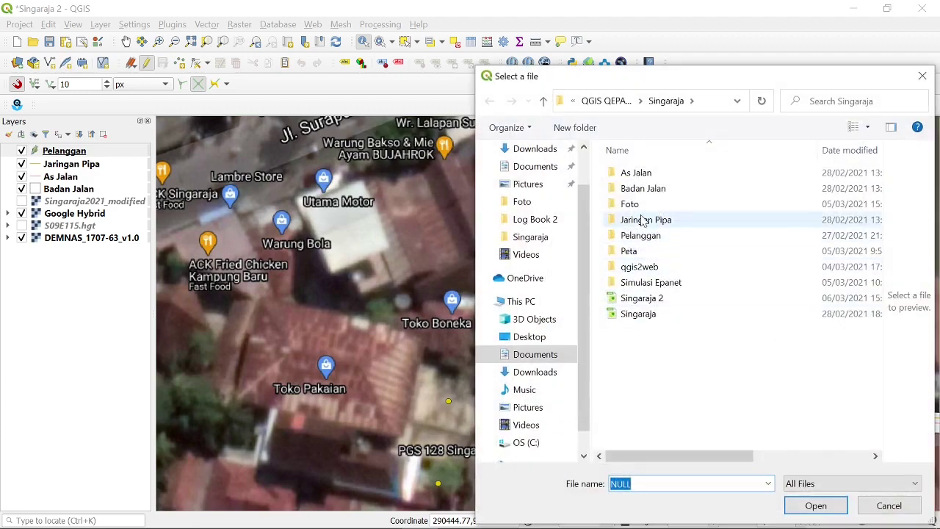
{"action": "double_click", "coordinate": [630, 203]}
{"action": "left_click", "coordinate": [734, 184]}
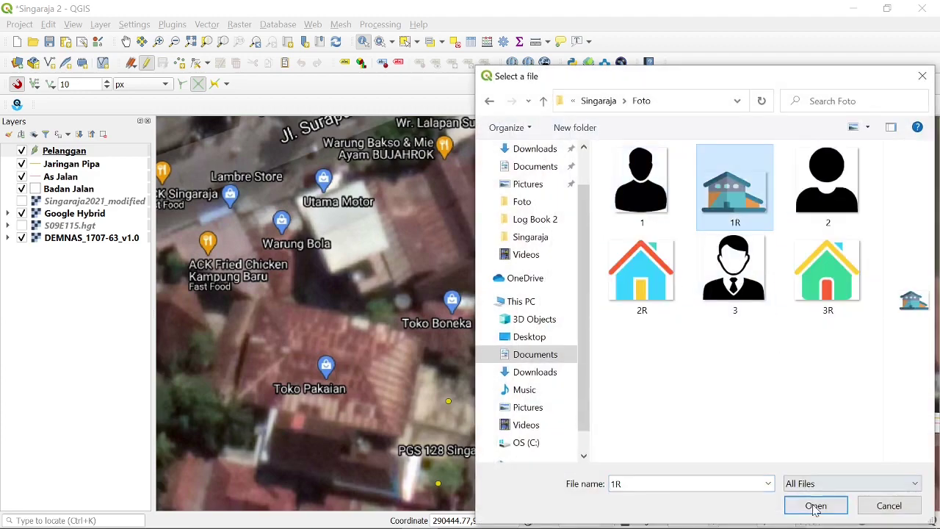
{"action": "left_click", "coordinate": [815, 506]}
{"action": "left_click", "coordinate": [790, 448]}
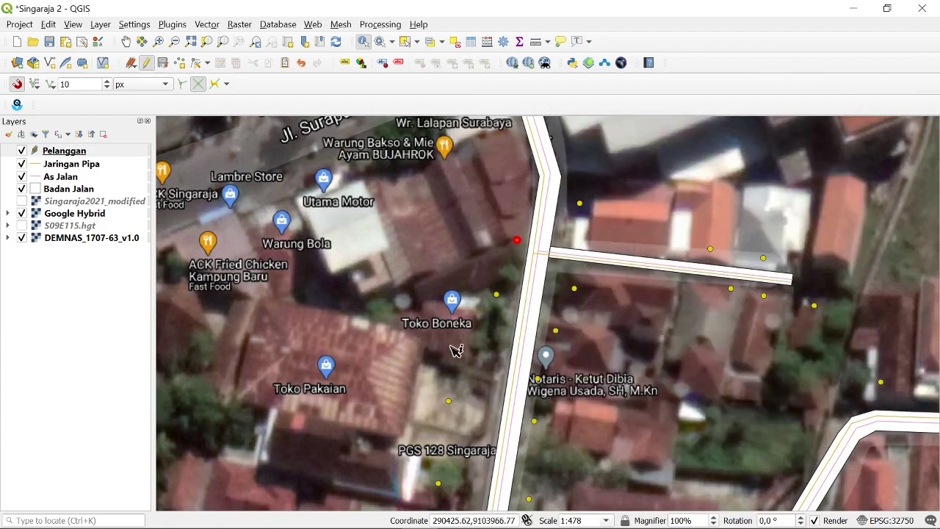
- Identify the Pelanggan point with id 2, attach the image 2R from the Foto folder as its Gmb. Rmh, and accept the form
{"action": "left_click", "coordinate": [497, 295]}
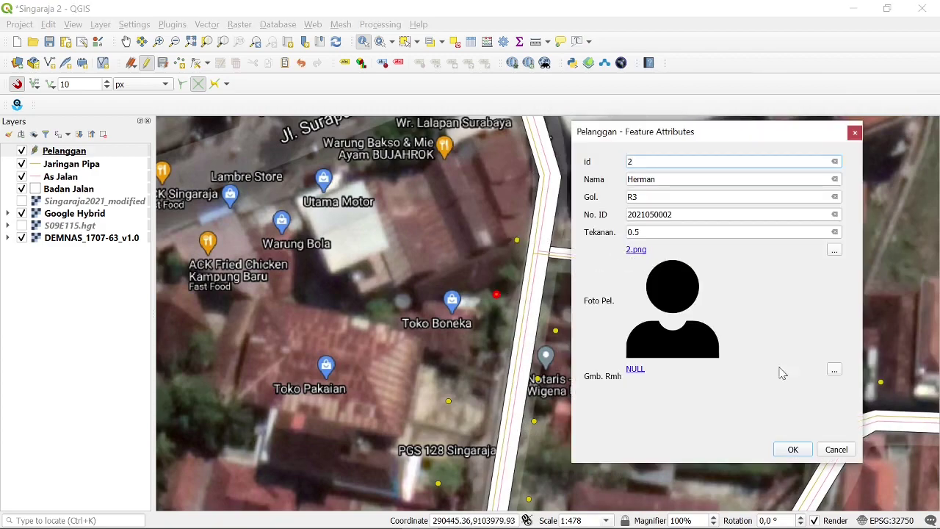
{"action": "left_click", "coordinate": [834, 371]}
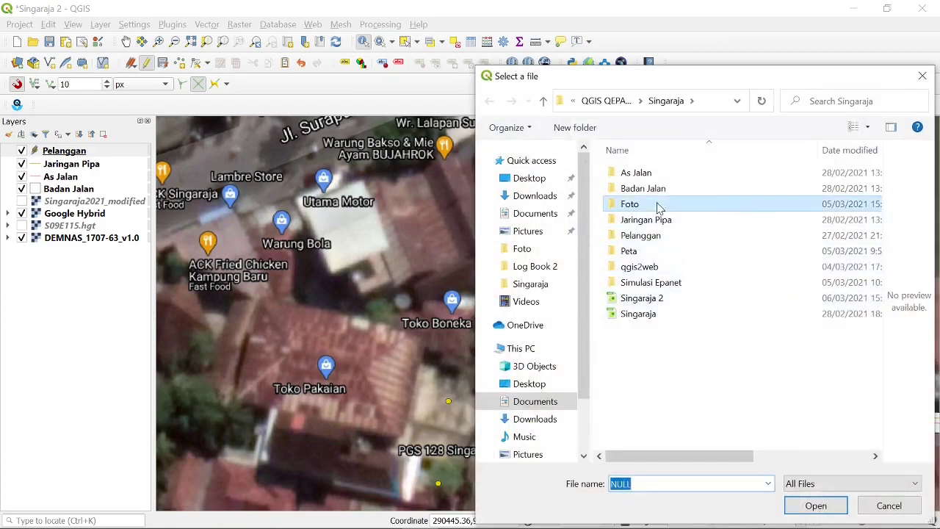
{"action": "double_click", "coordinate": [656, 264]}
{"action": "left_click", "coordinate": [657, 275]}
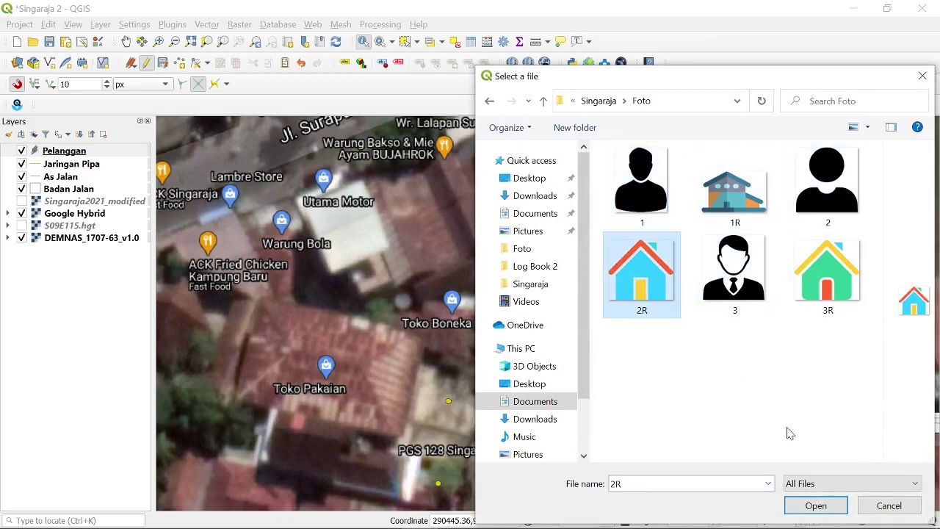
{"action": "left_click", "coordinate": [815, 505]}
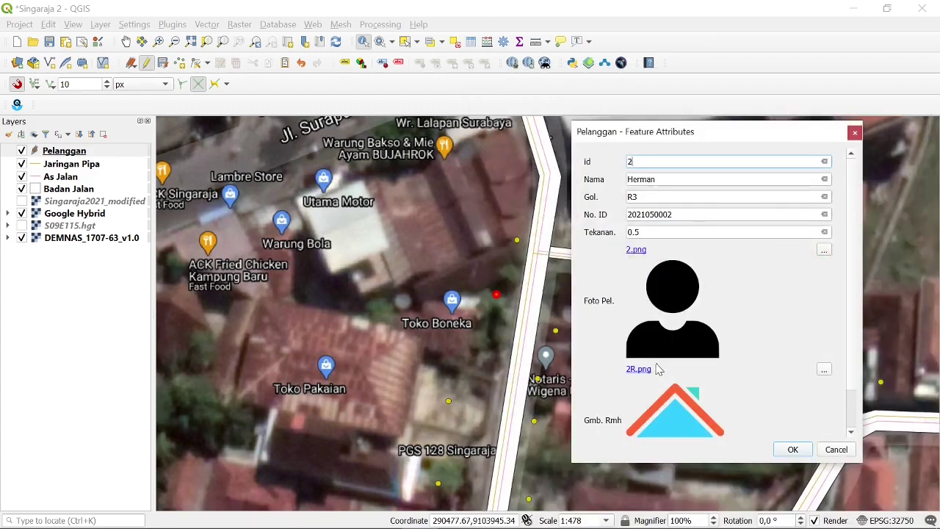
{"action": "left_click", "coordinate": [795, 450]}
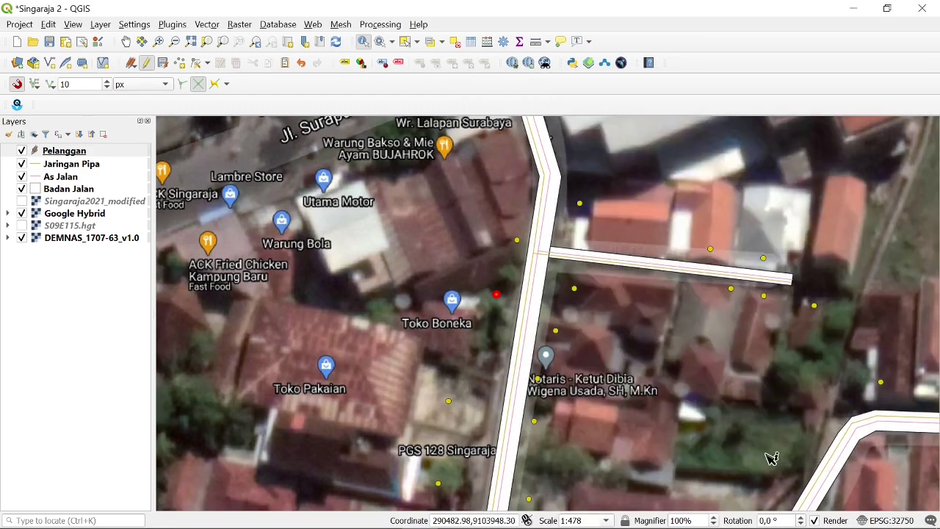
- Identify the Pelanggan point with id 3, attach the image 3R from the Foto folder as its Gmb. Rmh, and accept the form
{"action": "left_click", "coordinate": [448, 401]}
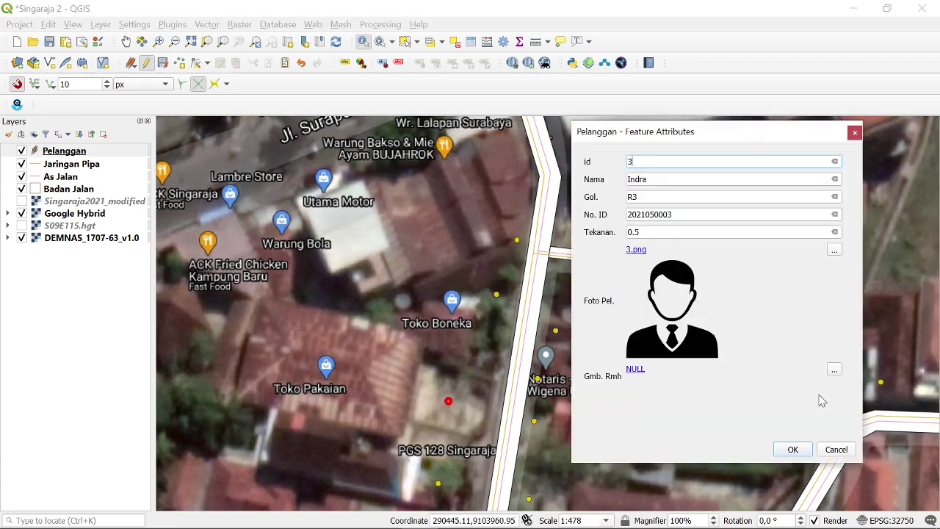
{"action": "left_click", "coordinate": [835, 369]}
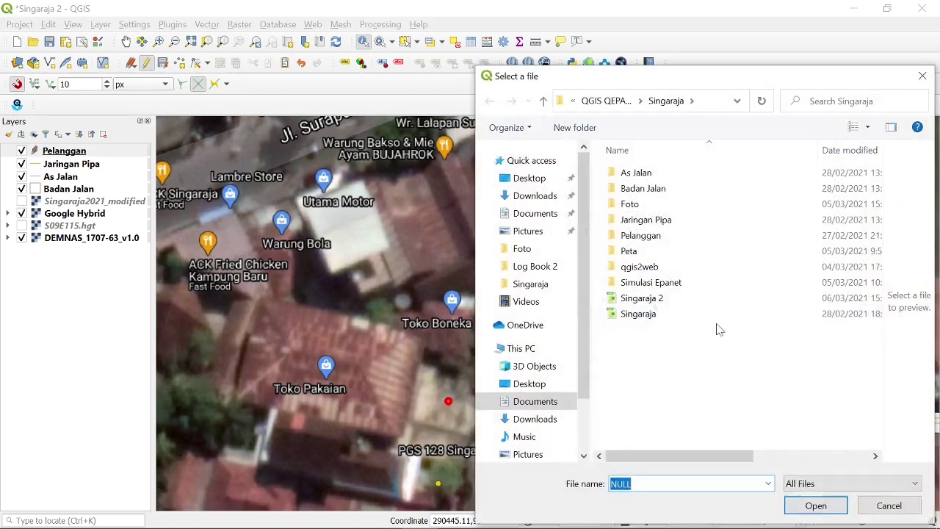
{"action": "double_click", "coordinate": [666, 204]}
{"action": "left_click", "coordinate": [829, 268]}
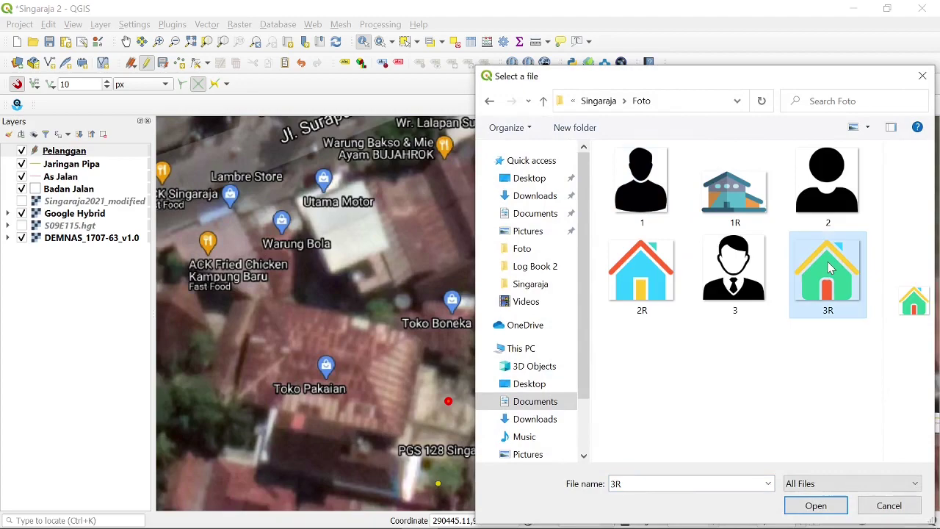
{"action": "left_click", "coordinate": [816, 506]}
{"action": "left_click", "coordinate": [791, 448]}
- Examine the customer data, photo and house picture in the form of the Pelanggan point with id 1, and accept the form
{"action": "scroll", "coordinate": [533, 328], "scroll_direction": "down", "scroll_amount": 1}
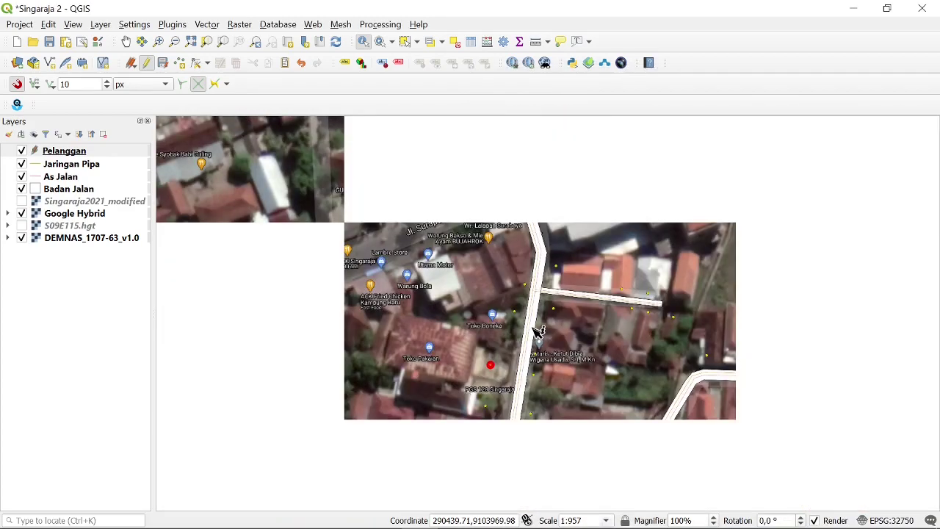
{"action": "left_click", "coordinate": [525, 285]}
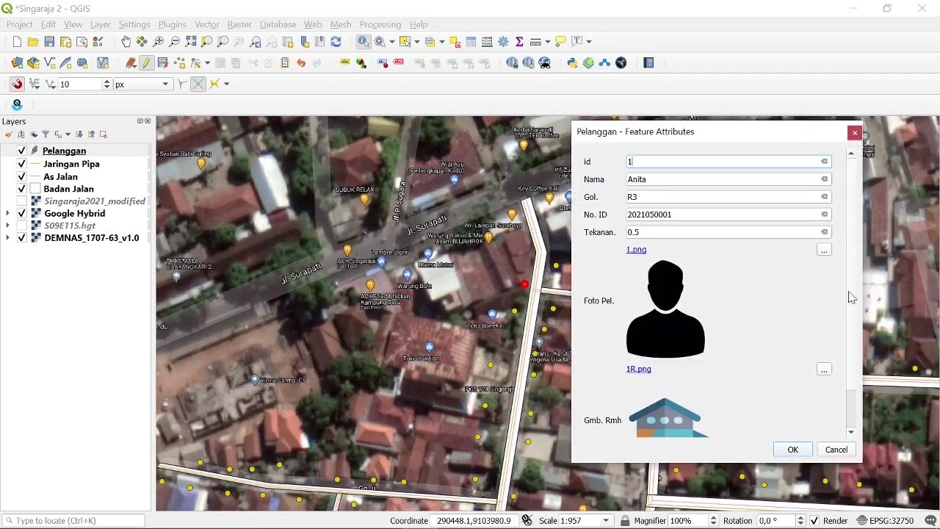
{"action": "scroll", "coordinate": [852, 330], "scroll_direction": "down", "scroll_amount": 2}
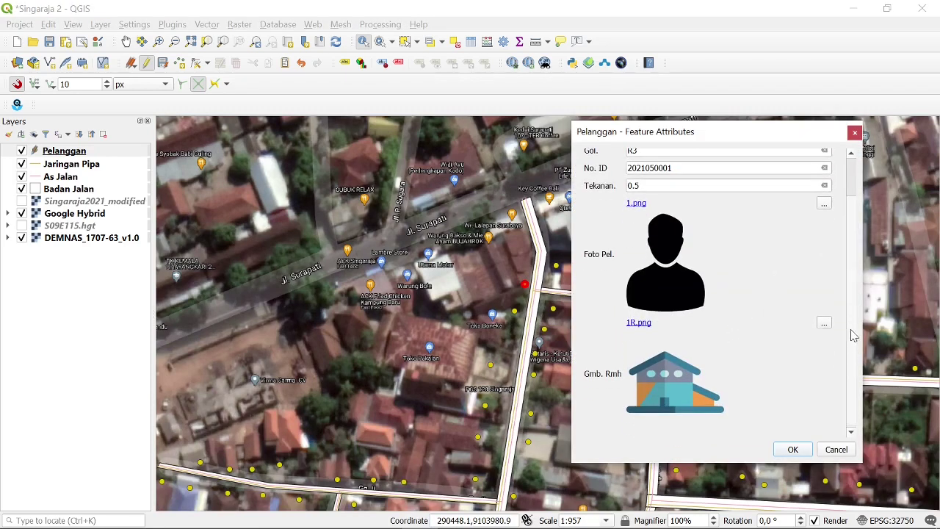
{"action": "scroll", "coordinate": [852, 335], "scroll_direction": "up", "scroll_amount": 2}
{"action": "scroll", "coordinate": [854, 331], "scroll_direction": "down", "scroll_amount": 2}
{"action": "scroll", "coordinate": [857, 320], "scroll_direction": "up", "scroll_amount": 2}
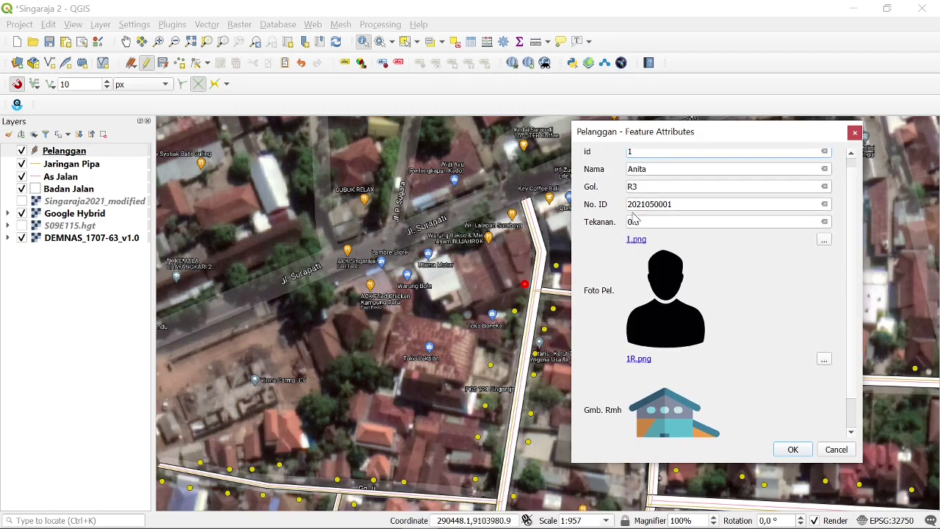
{"action": "scroll", "coordinate": [854, 237], "scroll_direction": "down", "scroll_amount": 2}
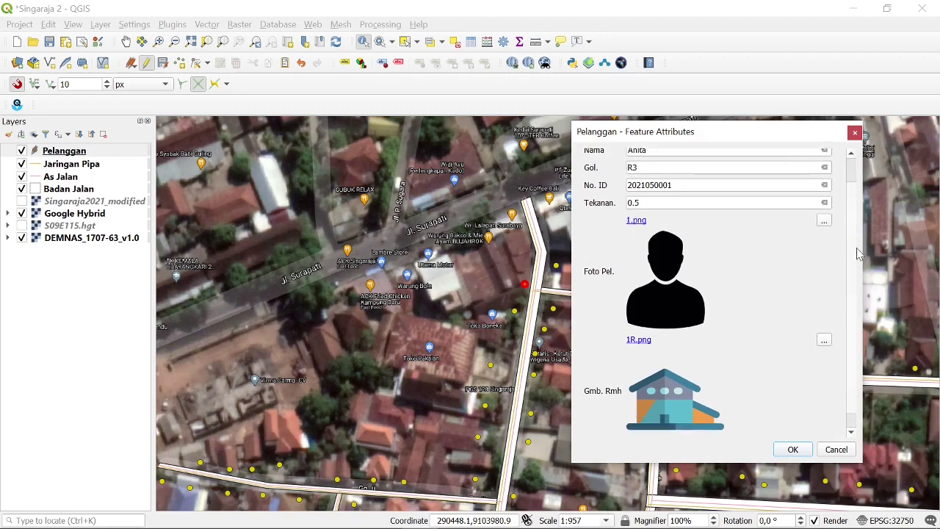
{"action": "scroll", "coordinate": [854, 228], "scroll_direction": "up", "scroll_amount": 2}
{"action": "scroll", "coordinate": [854, 228], "scroll_direction": "down", "scroll_amount": 2}
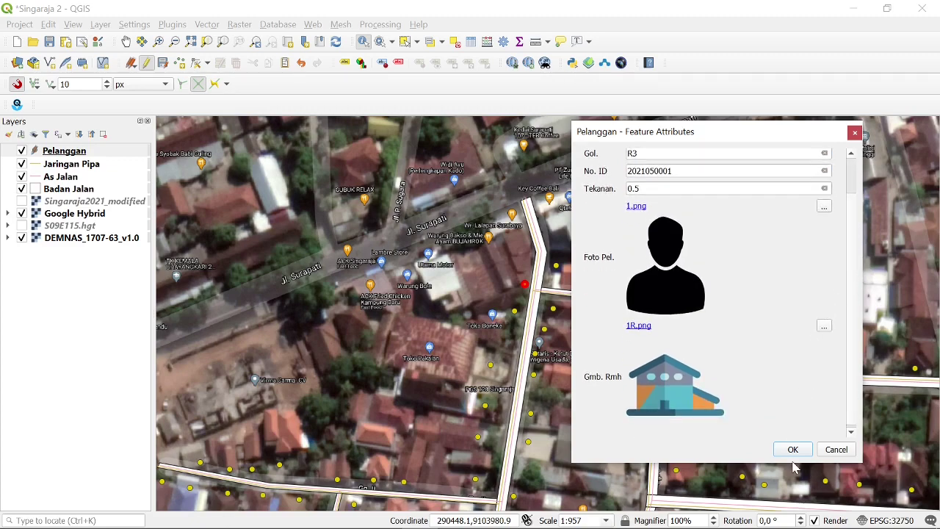
{"action": "left_click", "coordinate": [792, 449]}
- Save the project and reopen Singaraja 2, saving the pending changes to the Pelanggan layer
{"action": "left_click", "coordinate": [49, 43]}
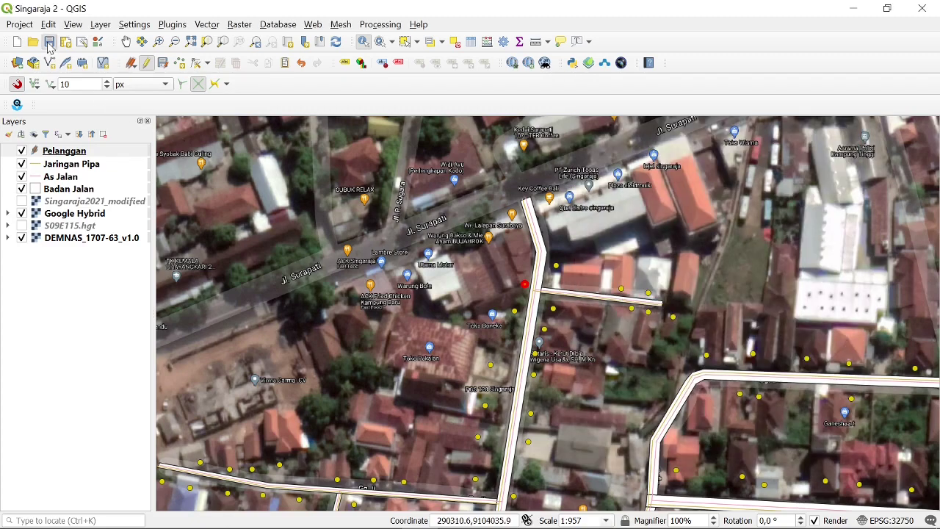
{"action": "left_click", "coordinate": [34, 44]}
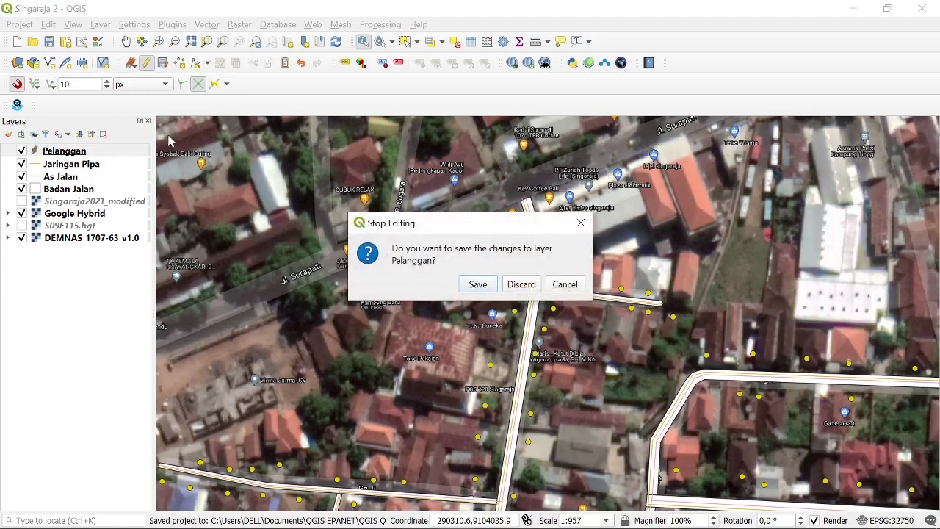
{"action": "left_click", "coordinate": [475, 283]}
{"action": "left_click", "coordinate": [227, 256]}
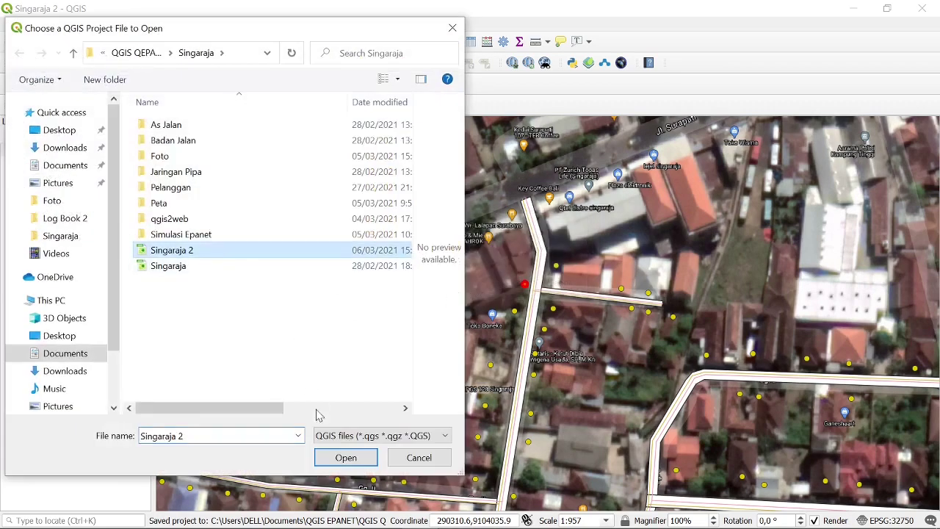
{"action": "left_click", "coordinate": [332, 456]}
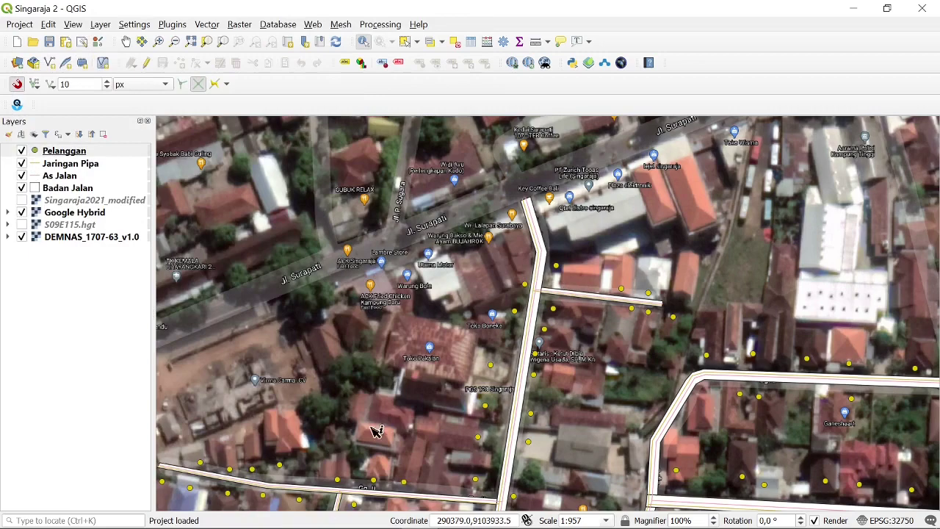
- Identify the Pelanggan point with id 1, examine its customer photo and house picture, and close the form
{"action": "scroll", "coordinate": [537, 309], "scroll_direction": "up", "scroll_amount": 1}
{"action": "left_click", "coordinate": [518, 265]}
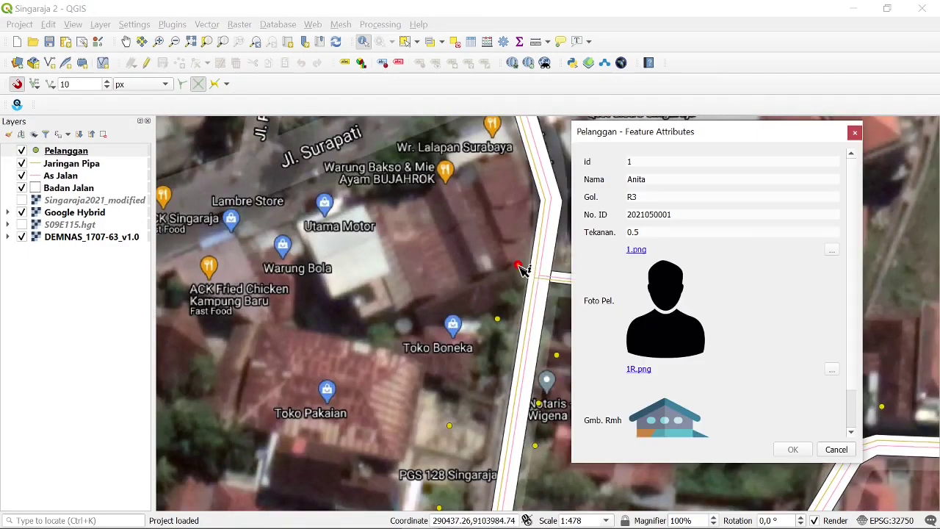
{"action": "scroll", "coordinate": [734, 355], "scroll_direction": "down", "scroll_amount": 1}
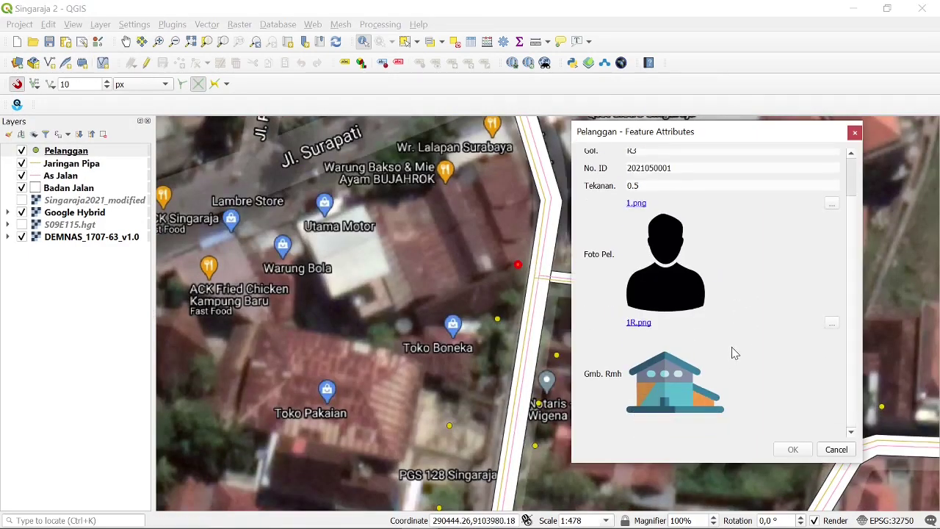
{"action": "scroll", "coordinate": [731, 356], "scroll_direction": "up", "scroll_amount": 1}
{"action": "scroll", "coordinate": [738, 339], "scroll_direction": "down", "scroll_amount": 1}
{"action": "left_click", "coordinate": [837, 451]}
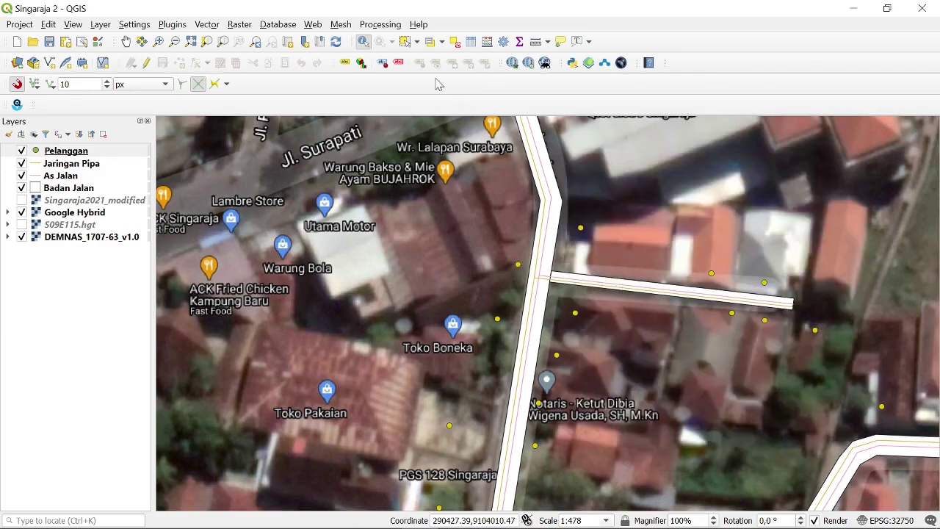
- Open the attribute table of the Pelanggan layer and widen the Gmb. Rmh and Foto Pel. columns
{"action": "left_click", "coordinate": [487, 43]}
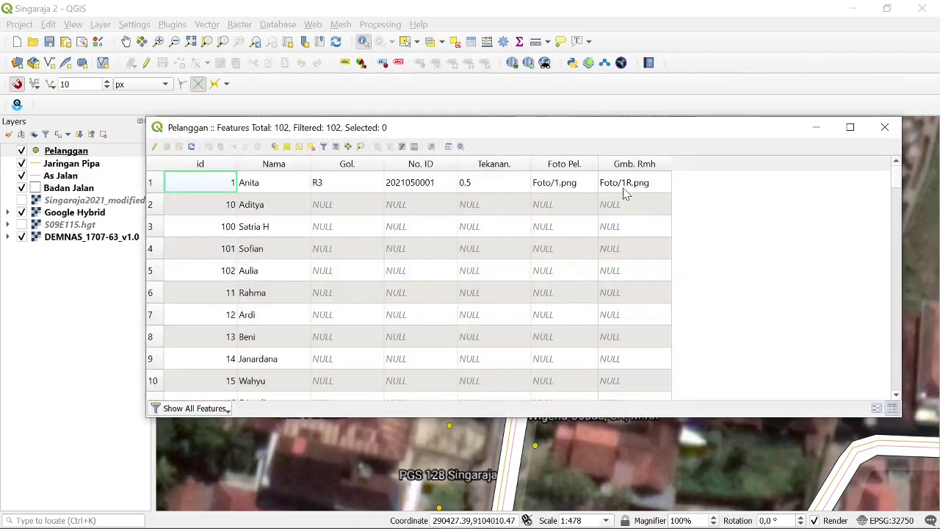
{"action": "left_click", "coordinate": [630, 190]}
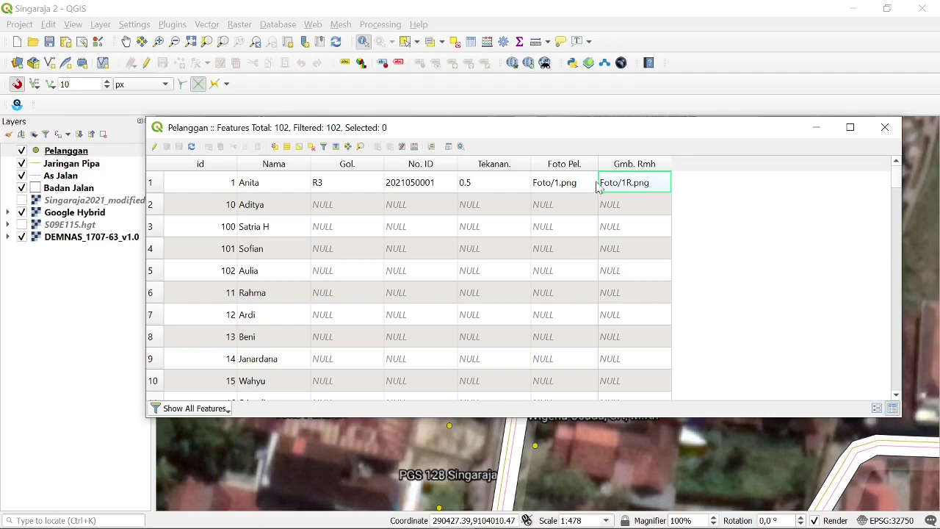
{"action": "left_click_drag", "start_coordinate": [670, 169], "coordinate": [834, 163]}
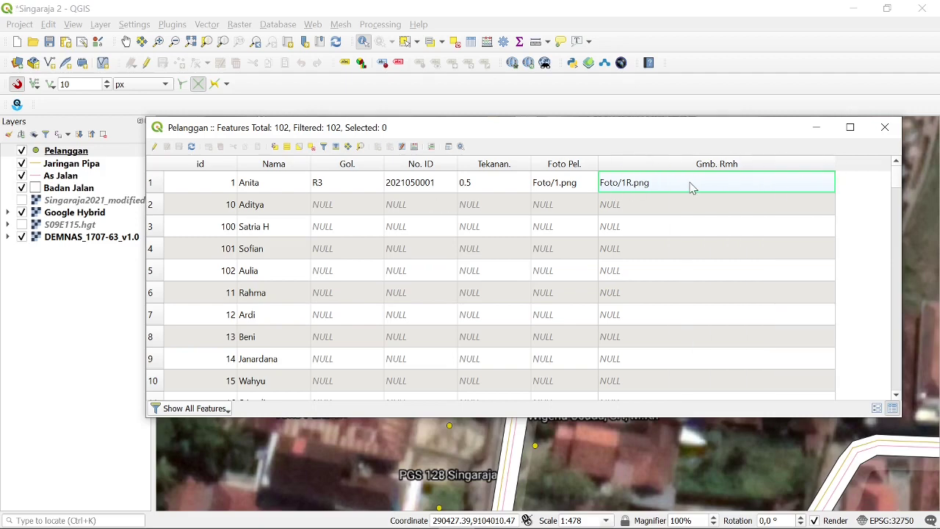
{"action": "left_click", "coordinate": [563, 185]}
{"action": "left_click_drag", "start_coordinate": [598, 162], "coordinate": [652, 162]}
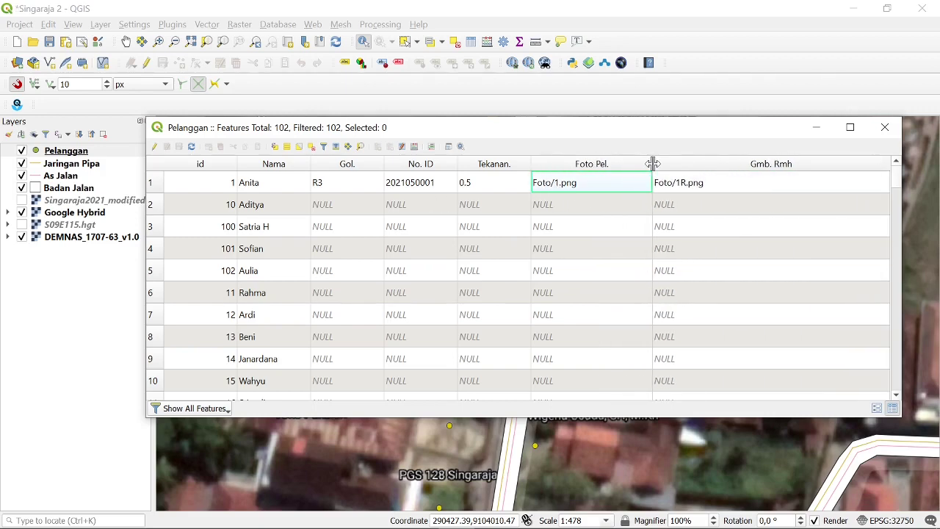
- Enable editing on the Pelanggan layer, open the Gmb. Rmh cell of id 1 for editing, and close the attribute table
{"action": "left_click", "coordinate": [155, 147]}
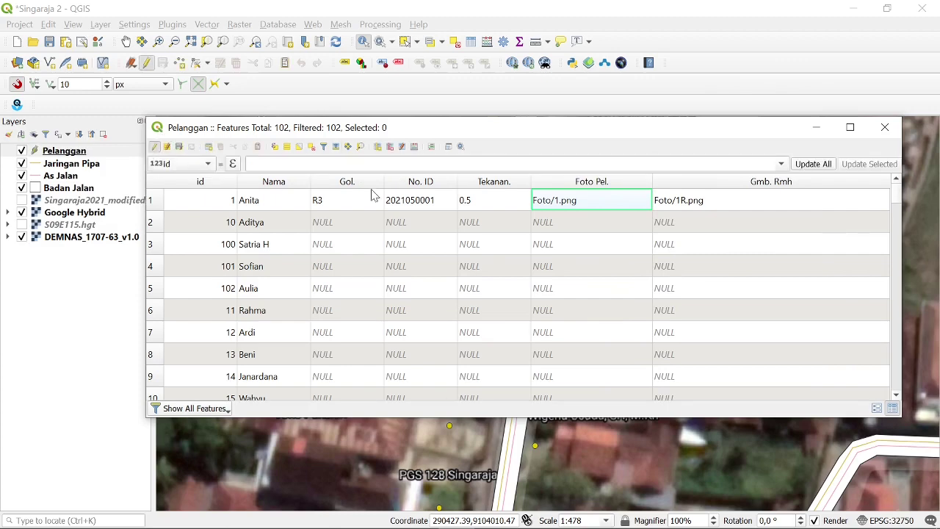
{"action": "double_click", "coordinate": [752, 210]}
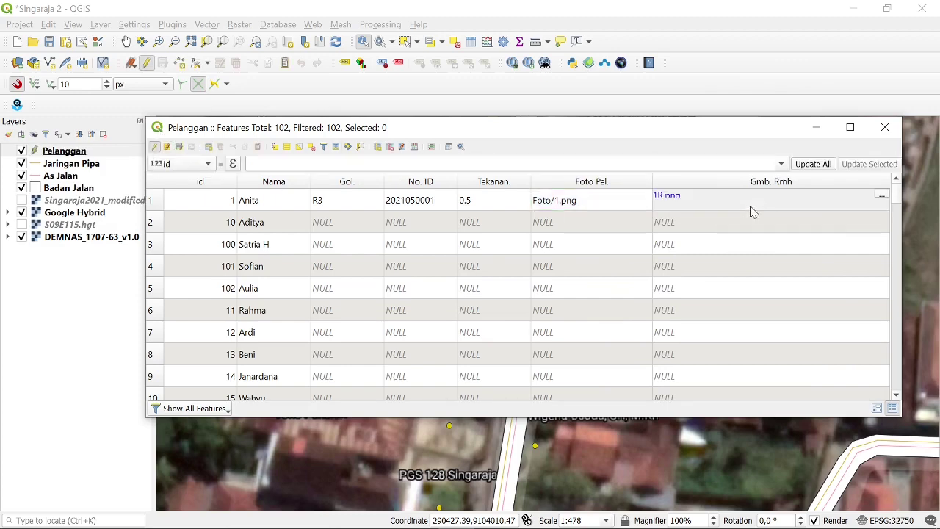
{"action": "double_click", "coordinate": [883, 229]}
{"action": "left_click", "coordinate": [885, 127]}
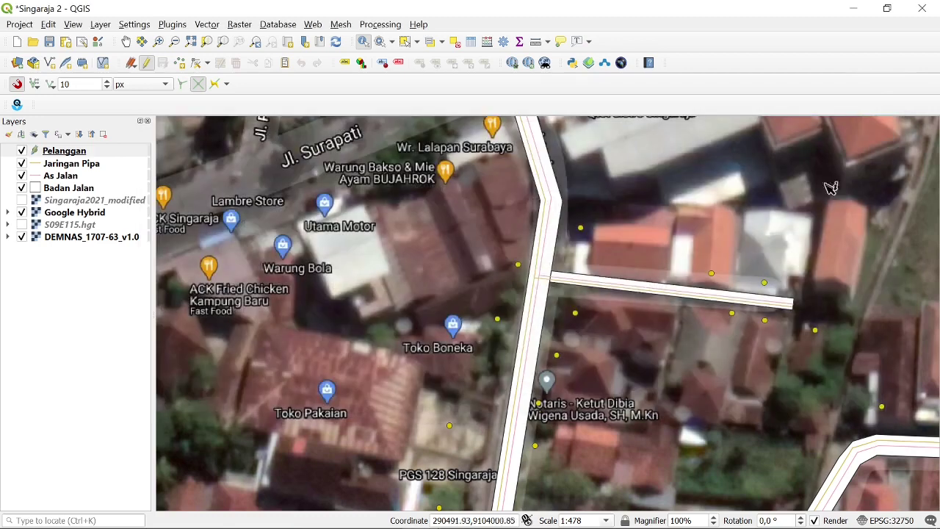
- Identify the Pelanggan point with id 1 in edit mode, examine the file selection for its Gmb. Rmh, and accept the form
{"action": "left_click", "coordinate": [518, 268]}
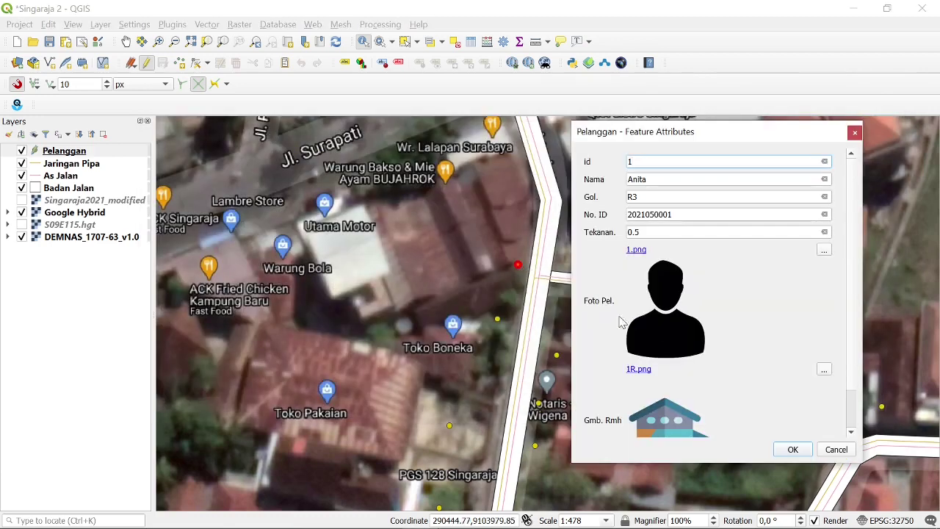
{"action": "scroll", "coordinate": [850, 389], "scroll_direction": "down", "scroll_amount": 1}
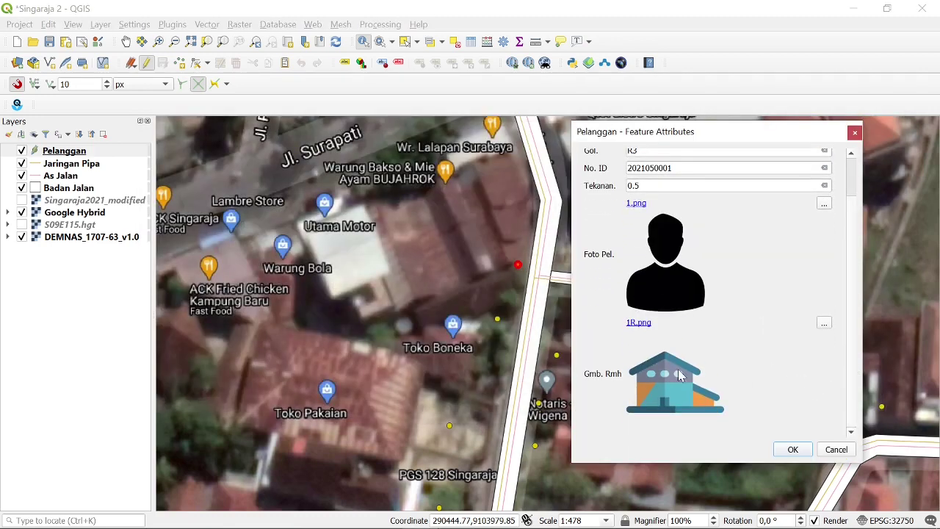
{"action": "left_click", "coordinate": [823, 324]}
{"action": "left_click", "coordinate": [889, 506]}
{"action": "left_click", "coordinate": [792, 450]}
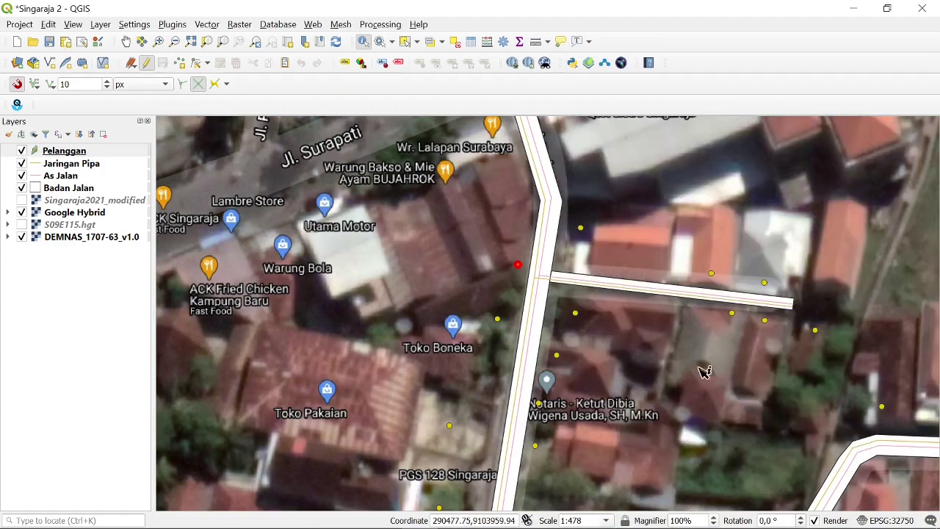
- Identify the Pelanggan point with id 2, examine its customer photo and house picture, and accept the form
{"action": "scroll", "coordinate": [503, 244], "scroll_direction": "down", "scroll_amount": 1}
{"action": "scroll", "coordinate": [507, 246], "scroll_direction": "up", "scroll_amount": 2}
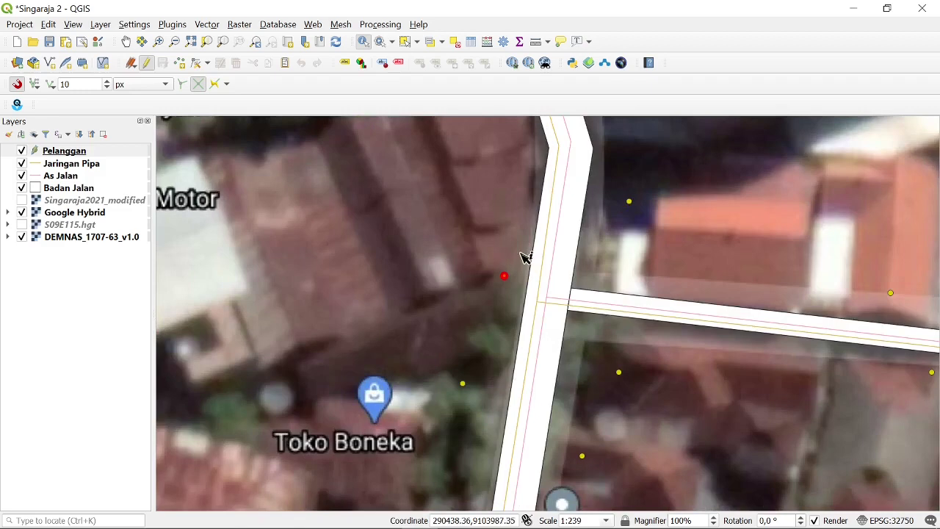
{"action": "left_click", "coordinate": [464, 385]}
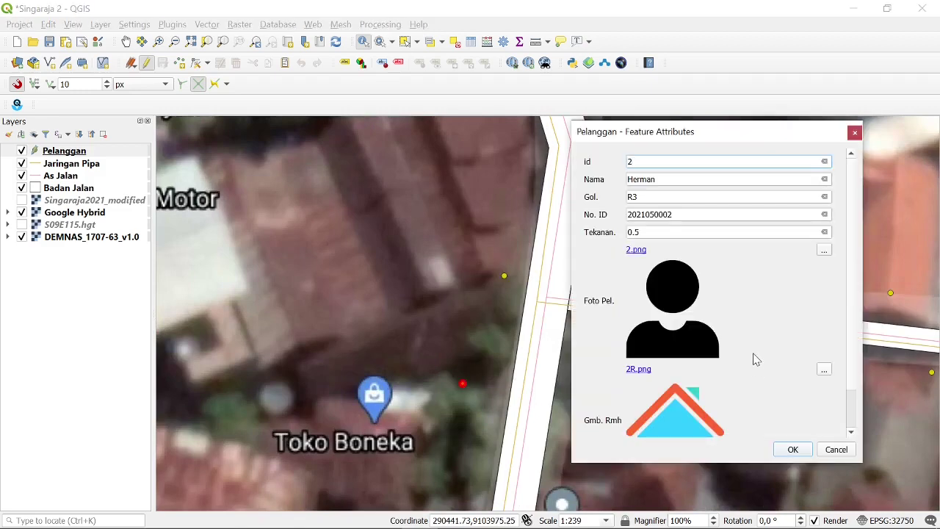
{"action": "scroll", "coordinate": [753, 357], "scroll_direction": "down", "scroll_amount": 2}
{"action": "scroll", "coordinate": [753, 357], "scroll_direction": "up", "scroll_amount": 2}
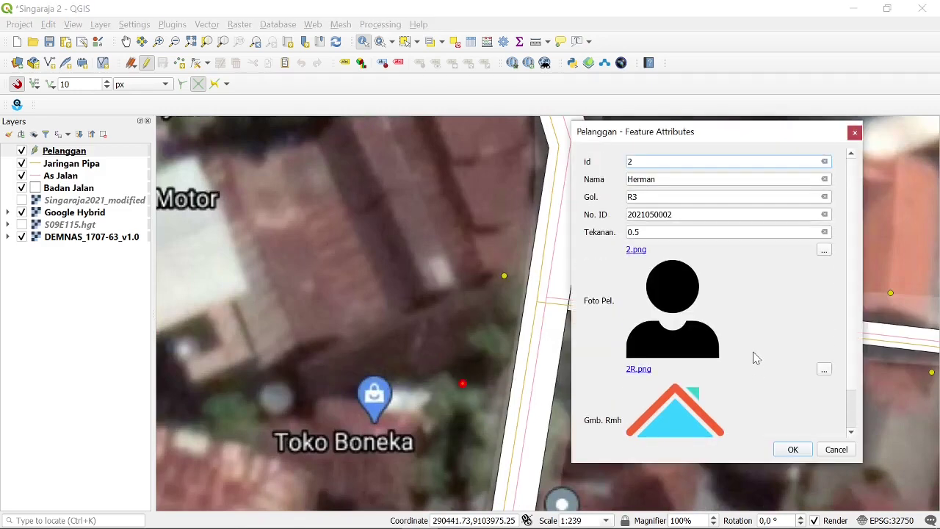
{"action": "left_click", "coordinate": [793, 450]}
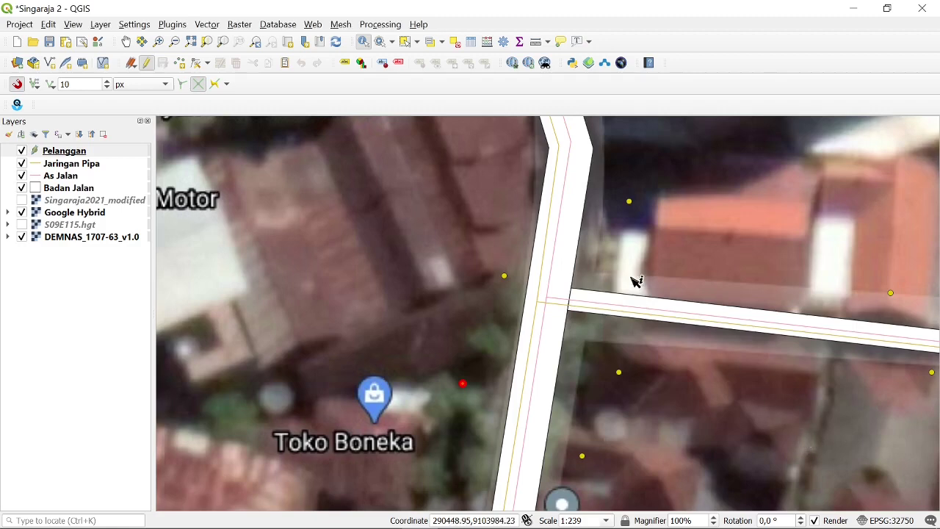